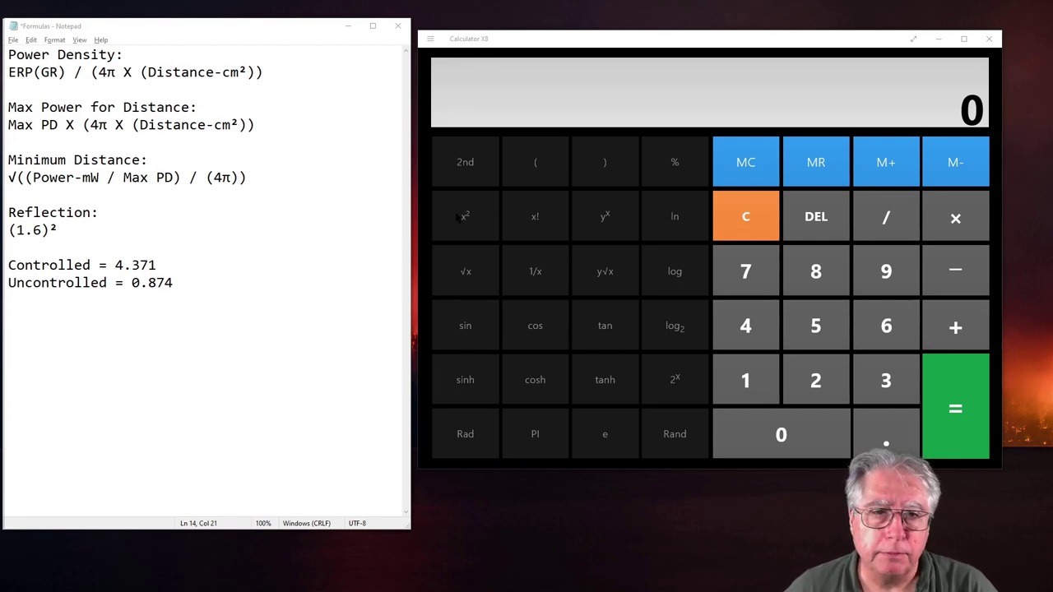
# Calculate the effective radiated power for 100 W with 2.2 dB gain as 100 * (10^(2.2 / 10)).
pyautogui.click(756, 210)
pyautogui.write('100 ')
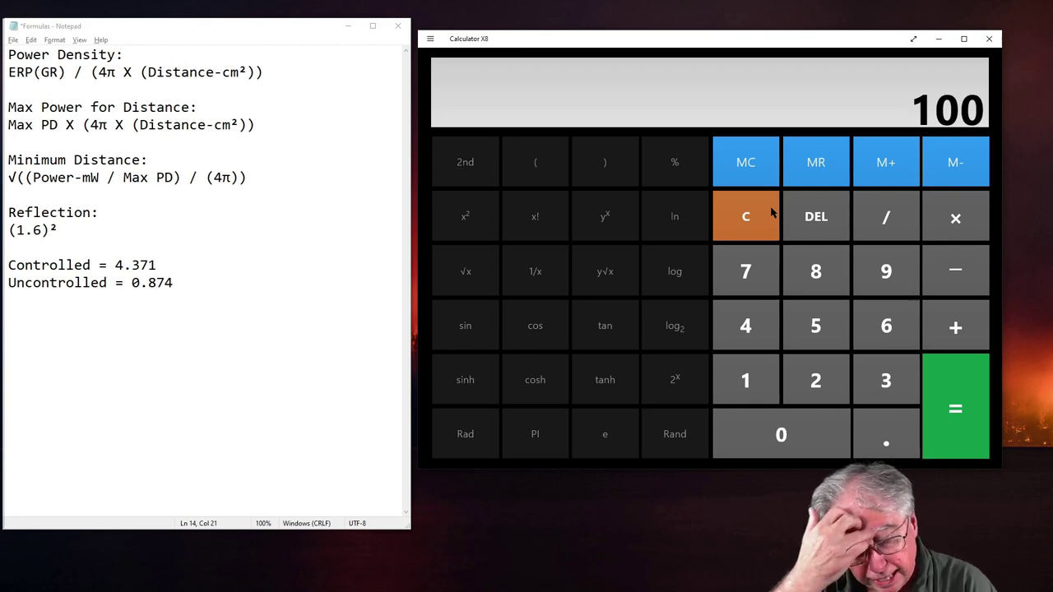
pyautogui.write('* ')
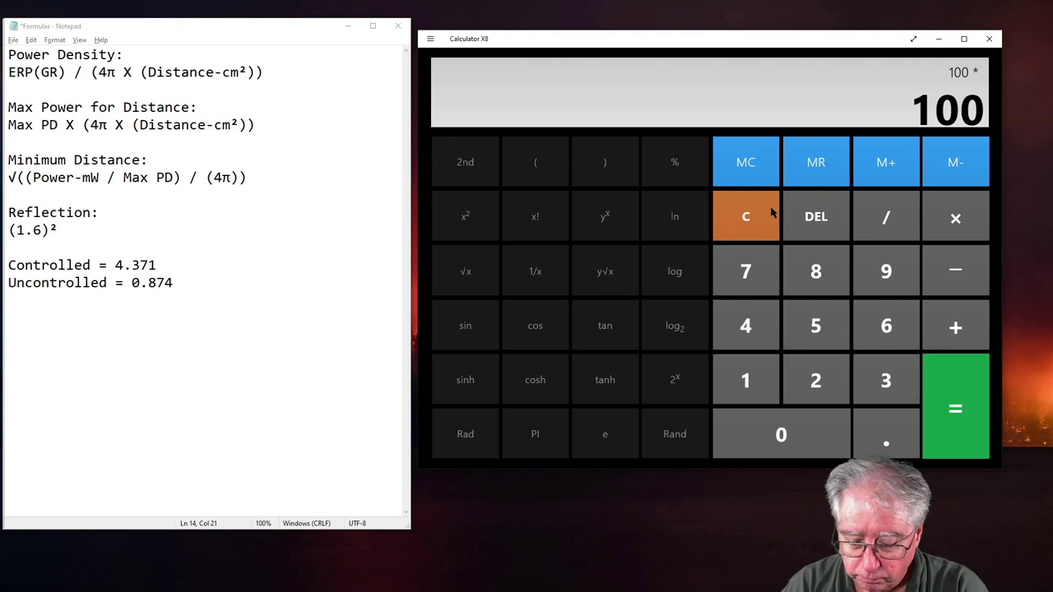
pyautogui.write('(')
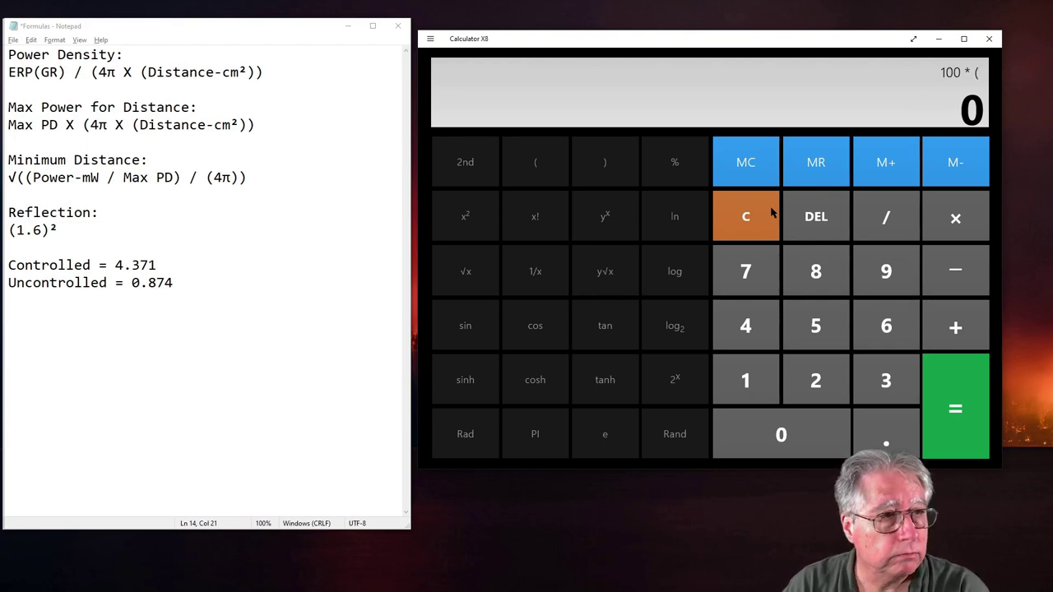
pyautogui.write('10')
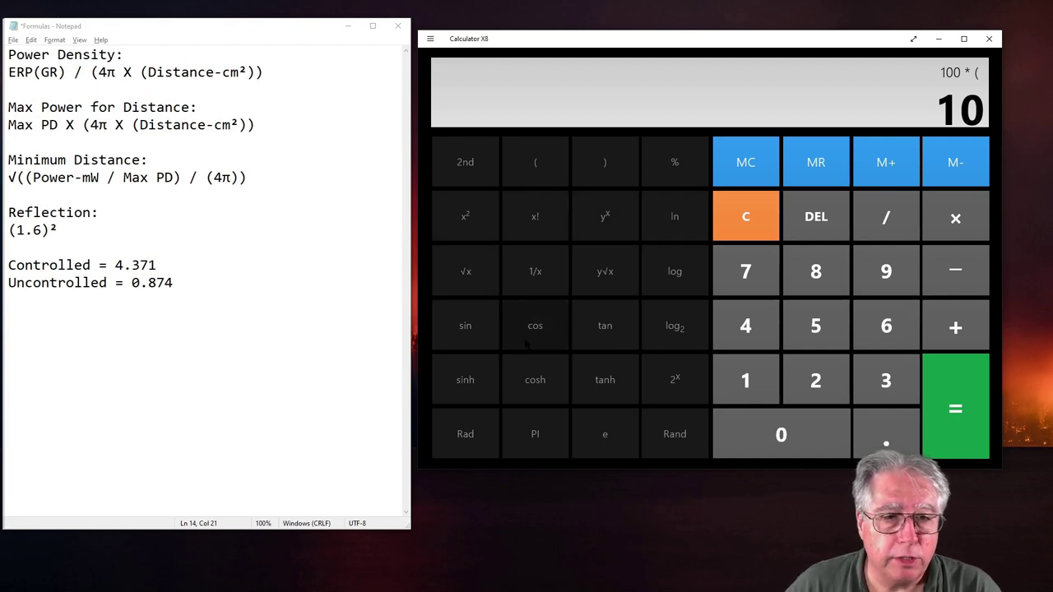
pyautogui.click(606, 220)
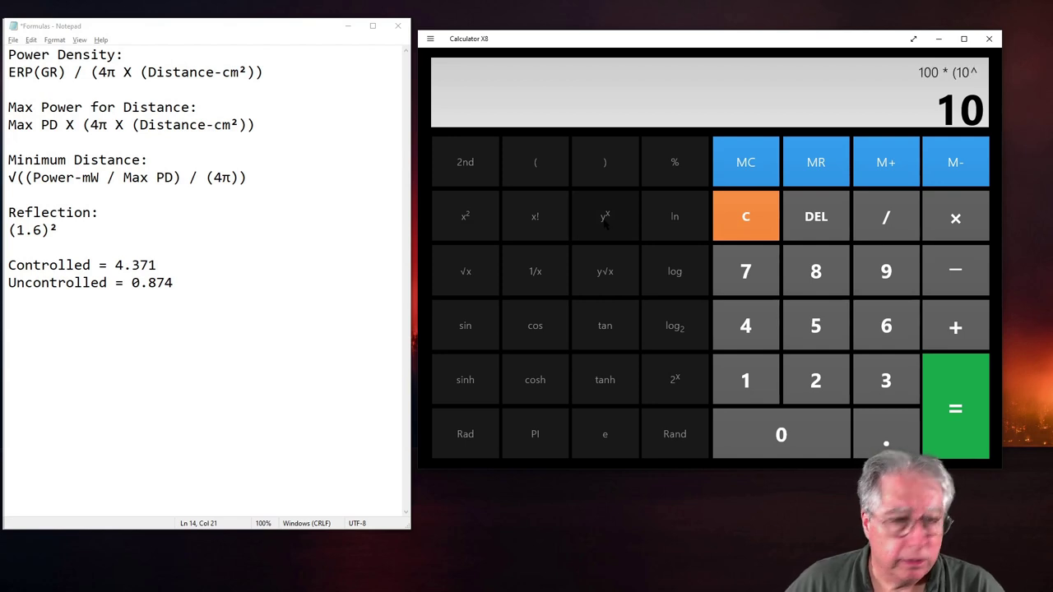
pyautogui.write('(2')
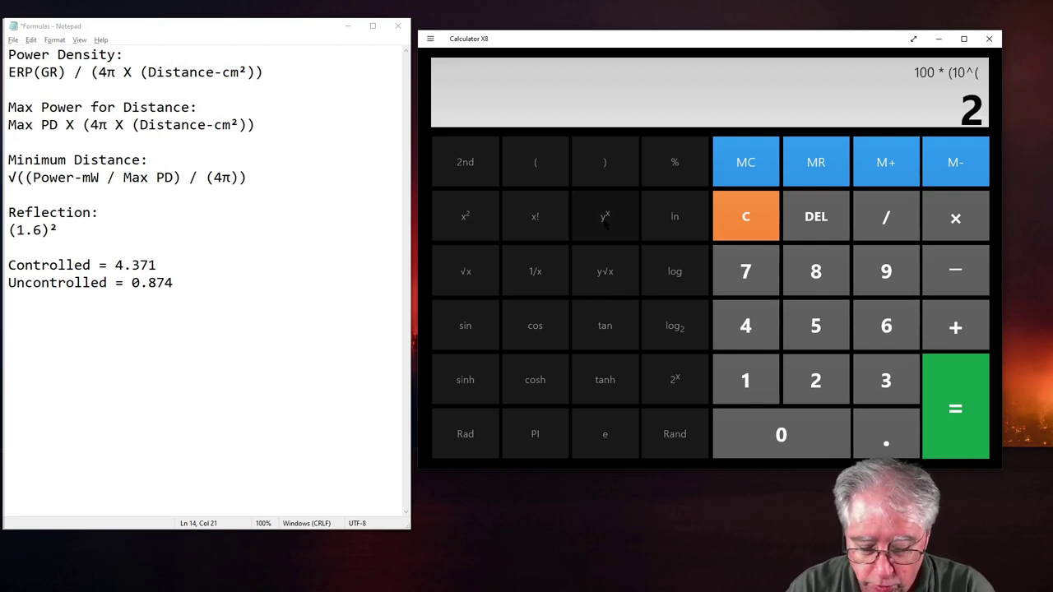
pyautogui.write('.2 ')
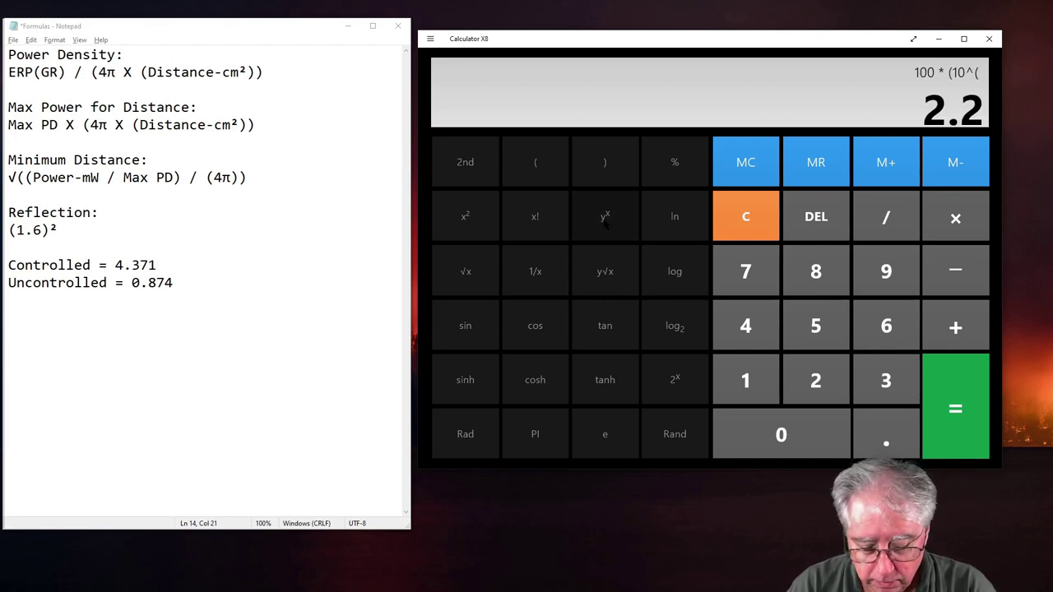
pyautogui.write('/ 10))')
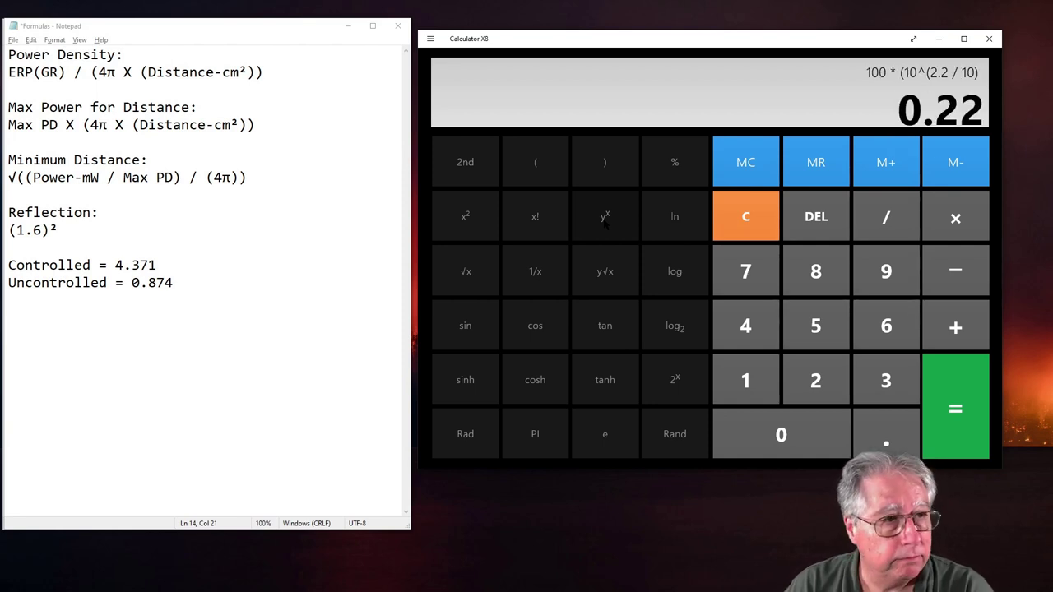
pyautogui.press('Return')
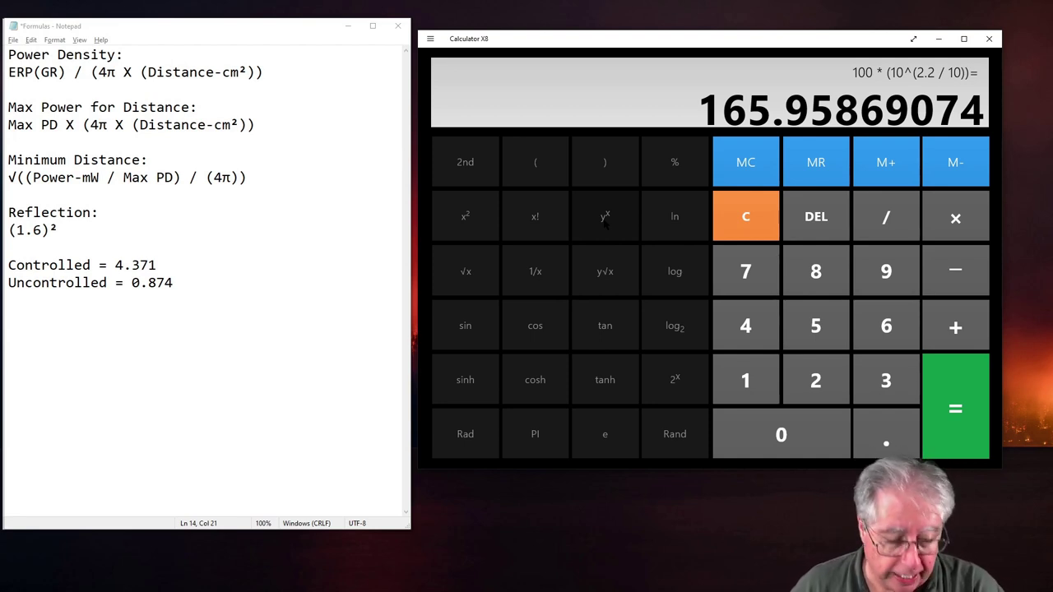
# Apply the ground reflection factor to the rounded ERP by calculating 166 * (1.6^2).
pyautogui.click(736, 227)
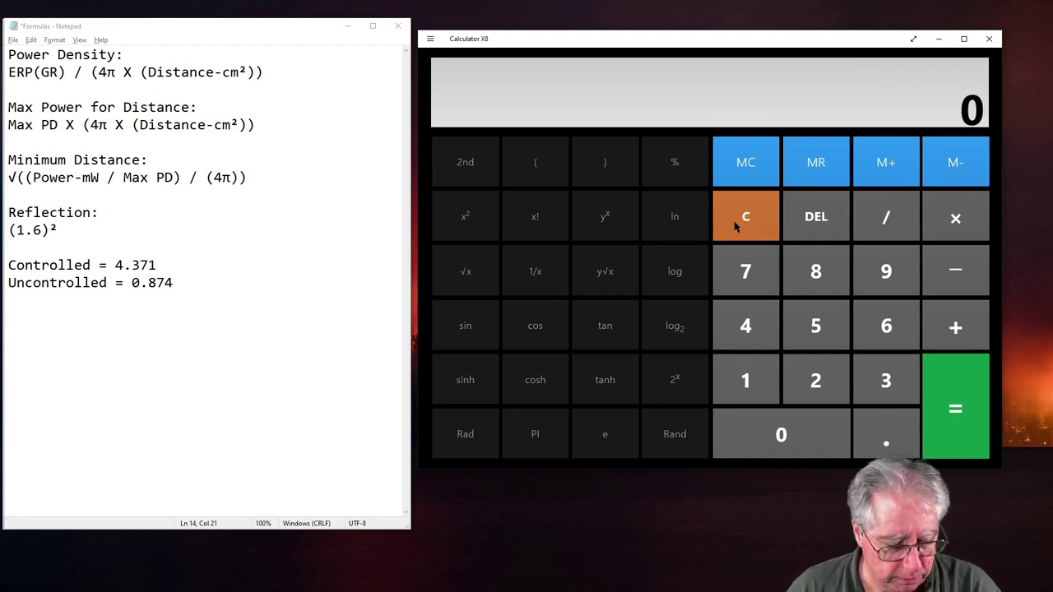
pyautogui.write('166')
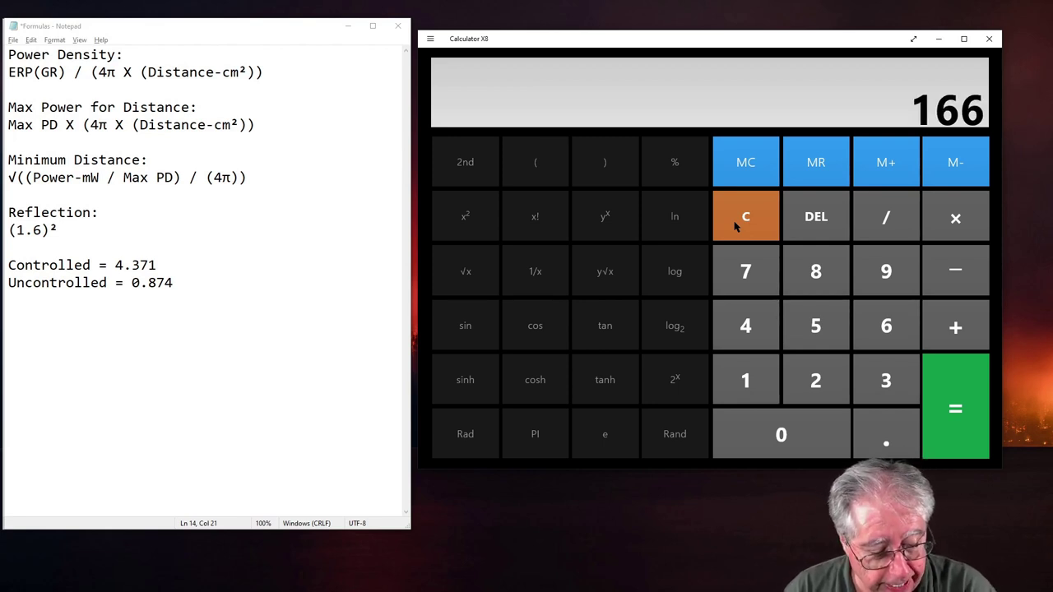
pyautogui.hotkey('shift', '8')
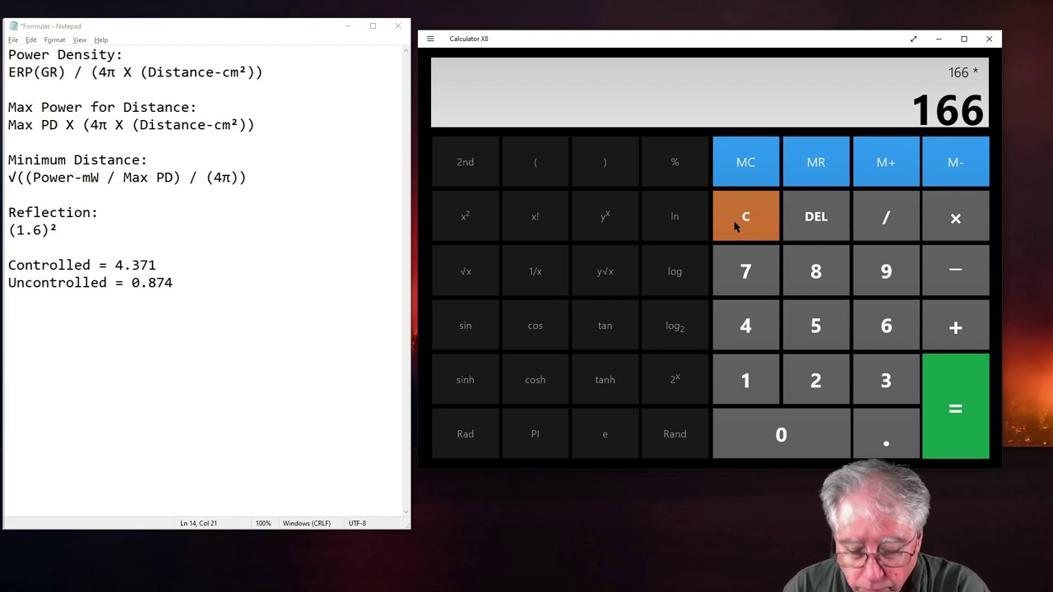
pyautogui.hotkey('shift', '9')
pyautogui.write('1.6')
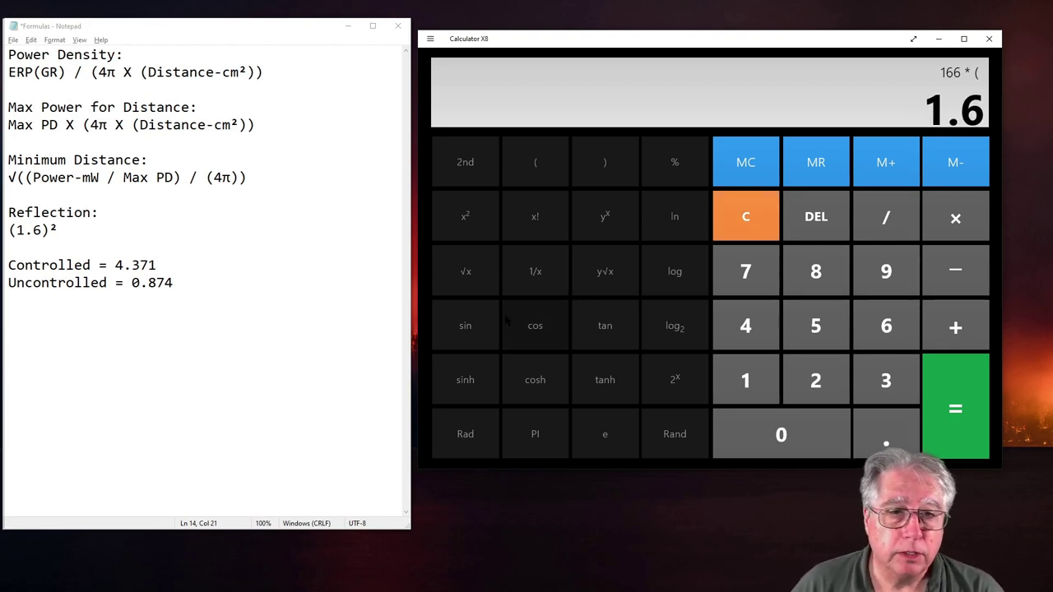
pyautogui.click(467, 220)
pyautogui.press(')')
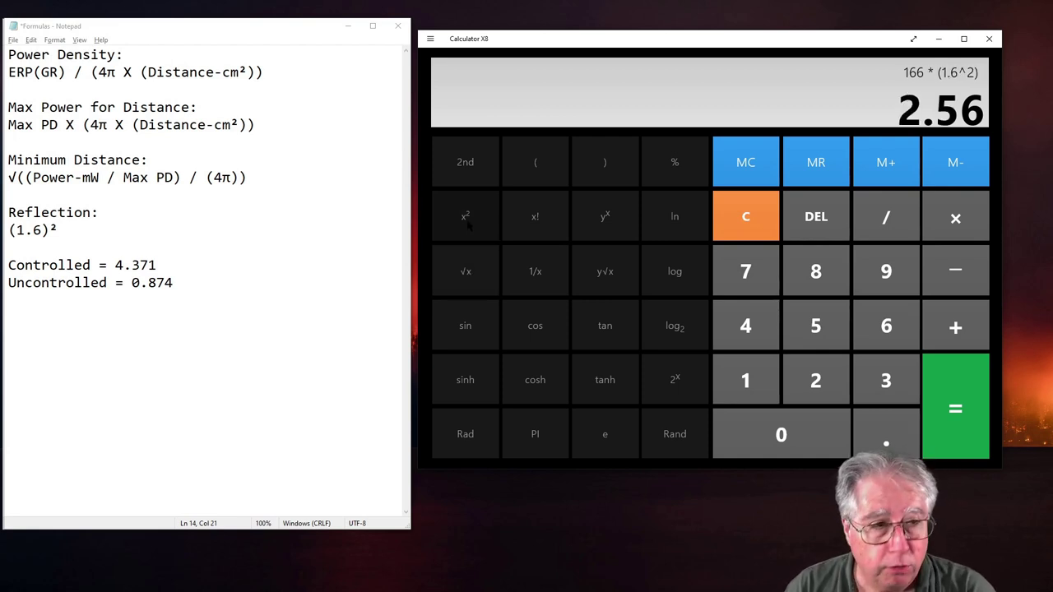
pyautogui.press('Return')
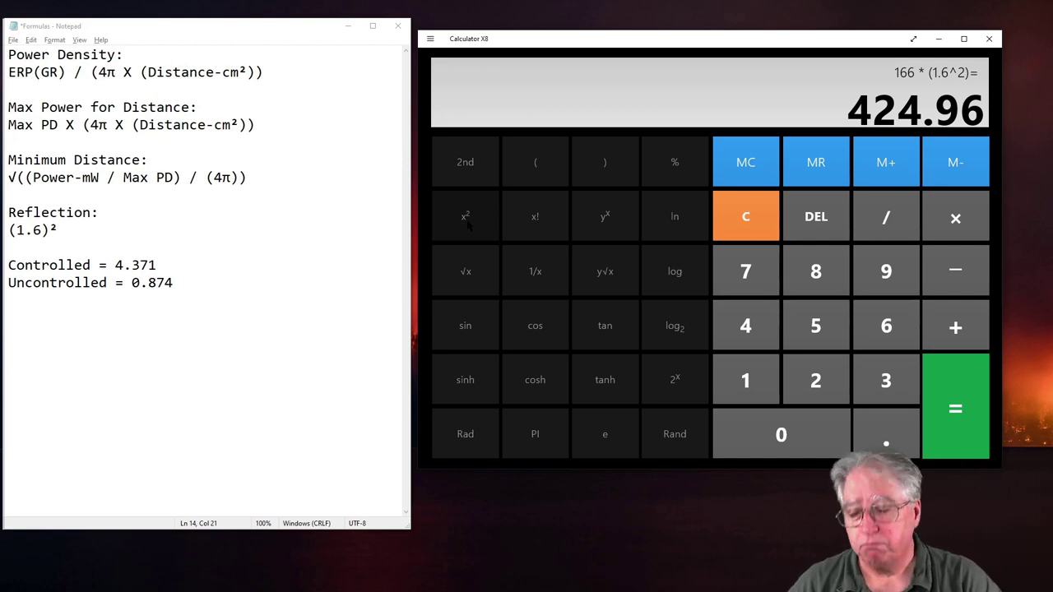
# Start a new power density calculation with the reflected ERP in milliwatts, 425,000, as the first value.
pyautogui.click(741, 216)
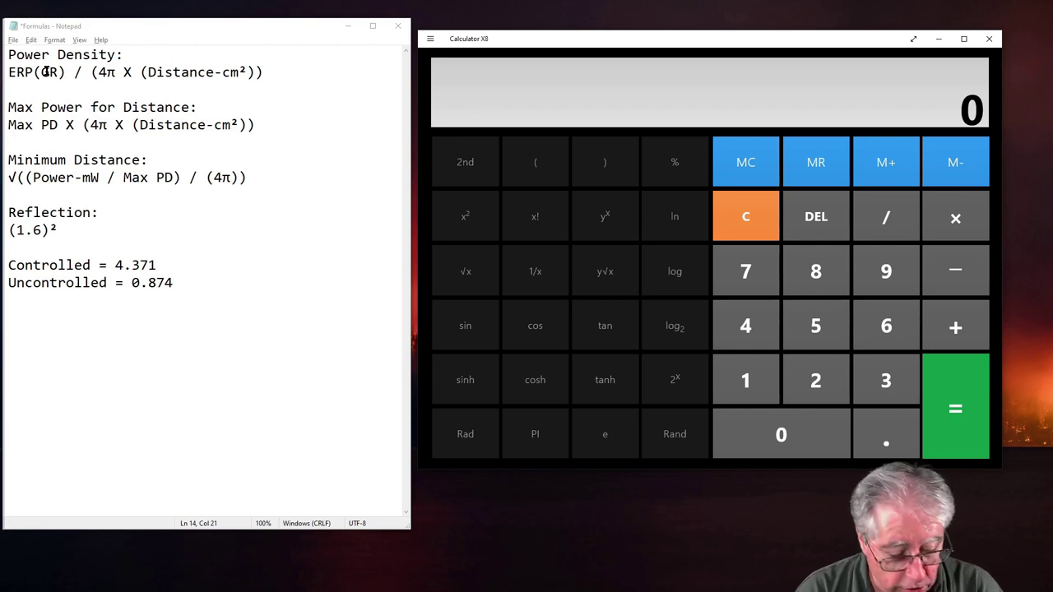
pyautogui.press('4')
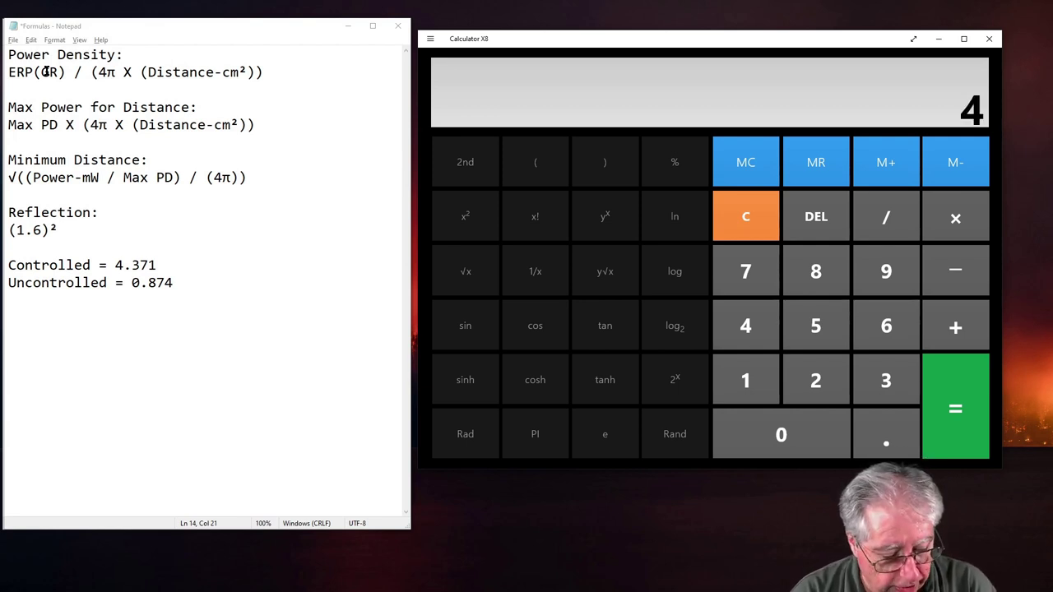
pyautogui.press('2')
pyautogui.press('5')
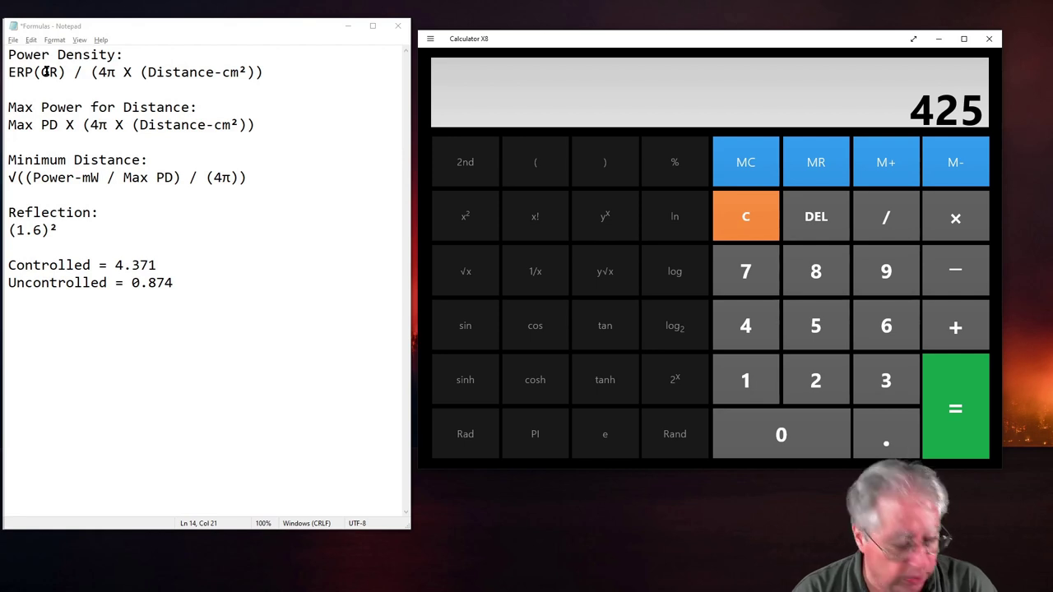
pyautogui.press('0')
pyautogui.press('0')
pyautogui.press('0')
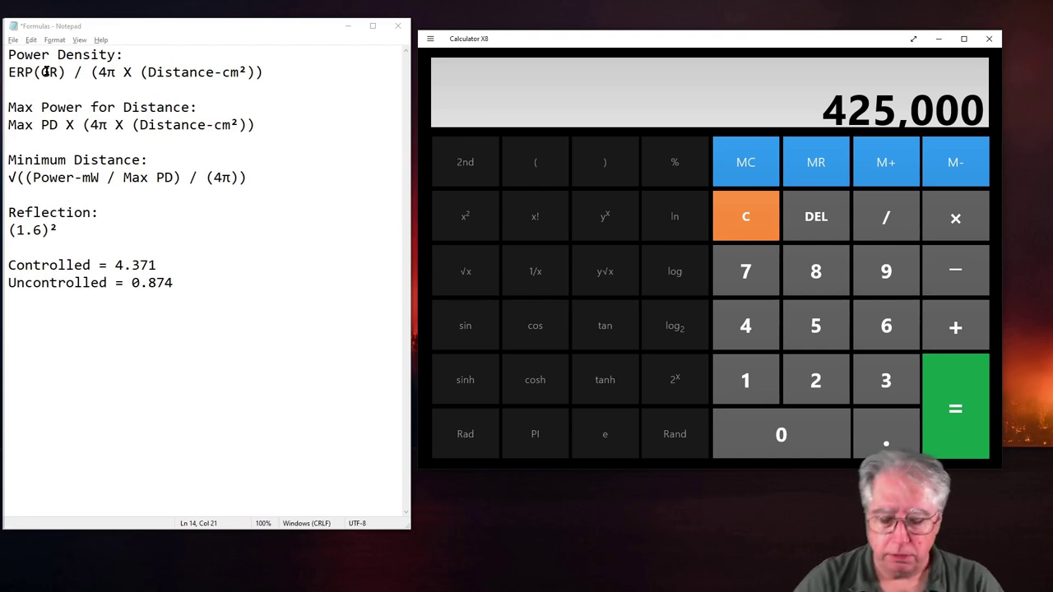
# Divide the ERP by (4 * π * (400^2)) and evaluate the power density at a distance of 400 cm.
pyautogui.press('/')
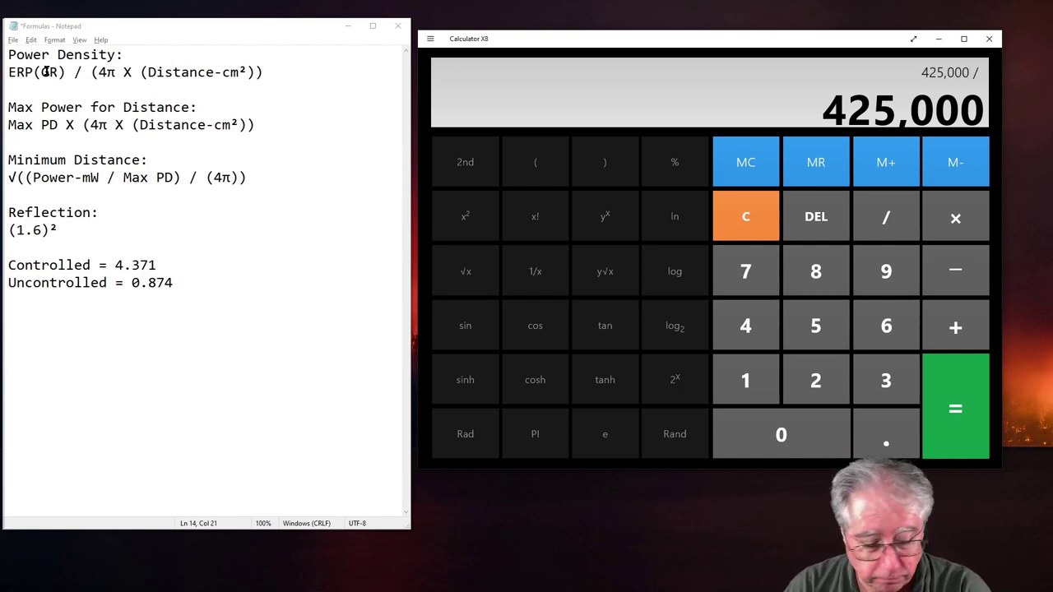
pyautogui.press('(')
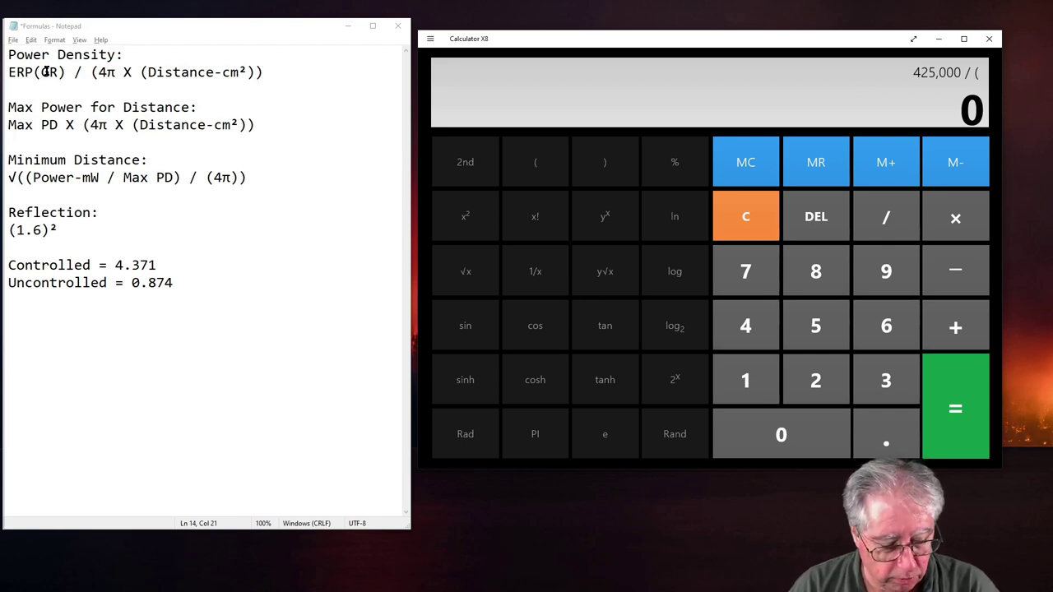
pyautogui.press('4')
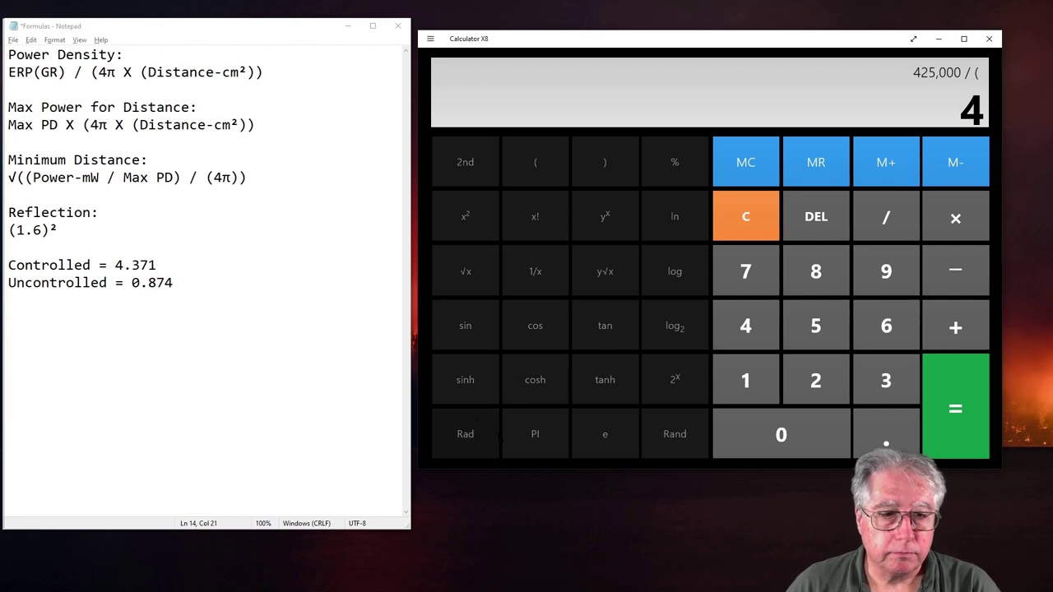
pyautogui.click(531, 440)
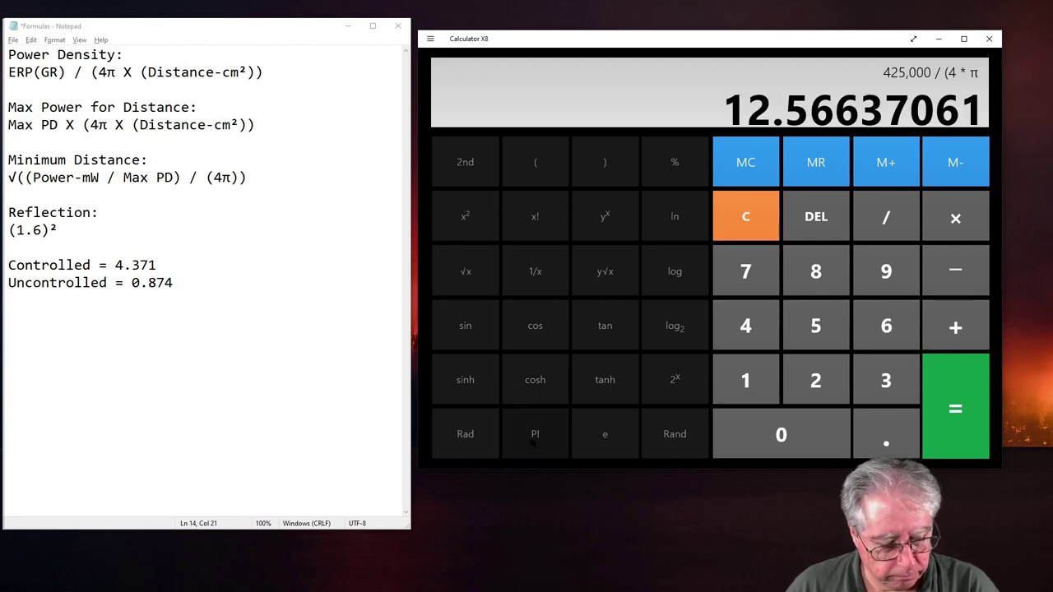
pyautogui.press('*')
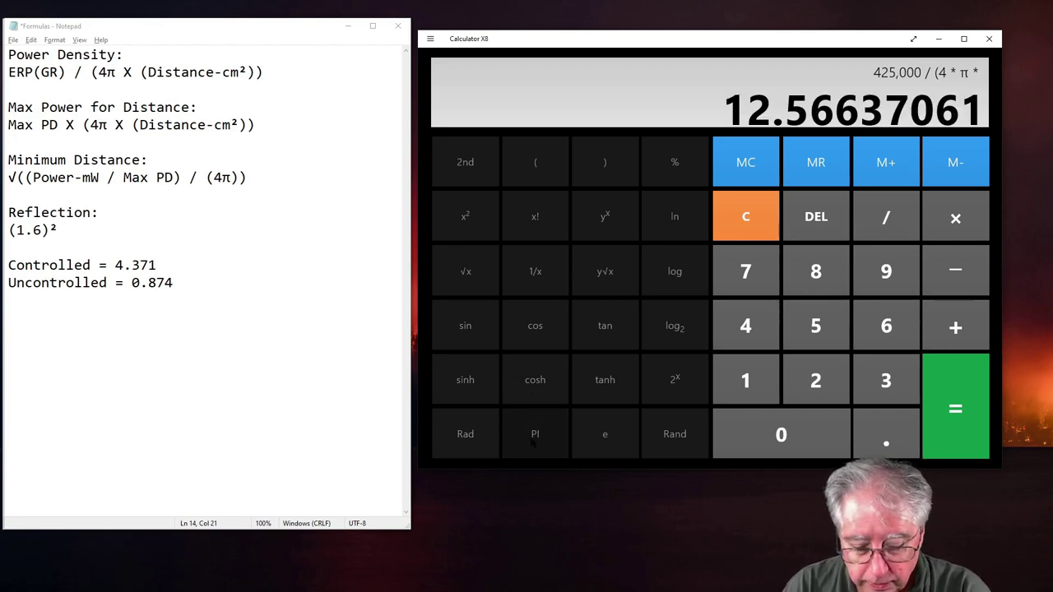
pyautogui.press('(')
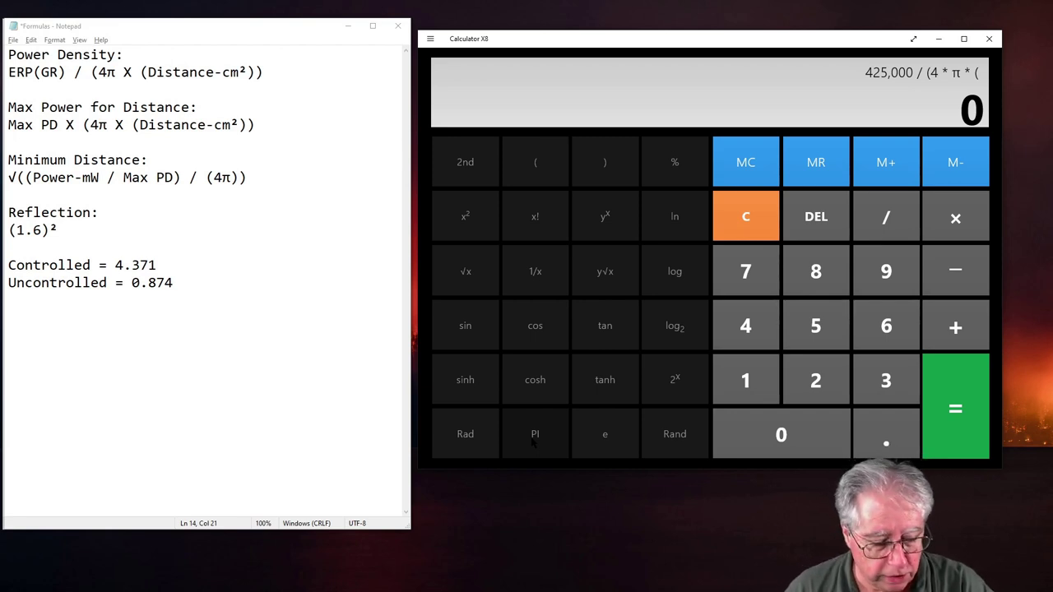
pyautogui.write('400')
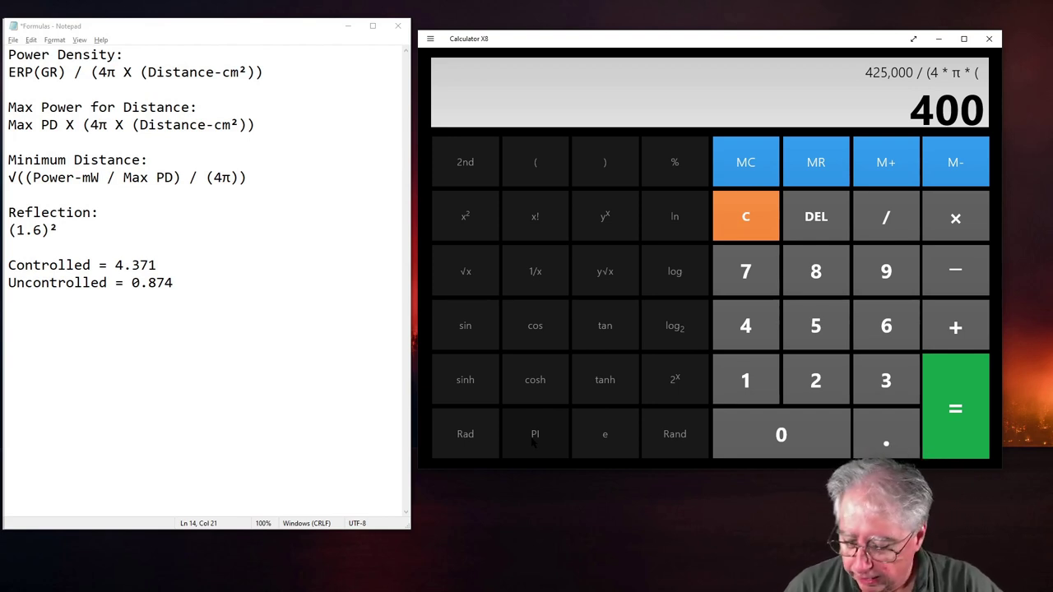
pyautogui.click(466, 216)
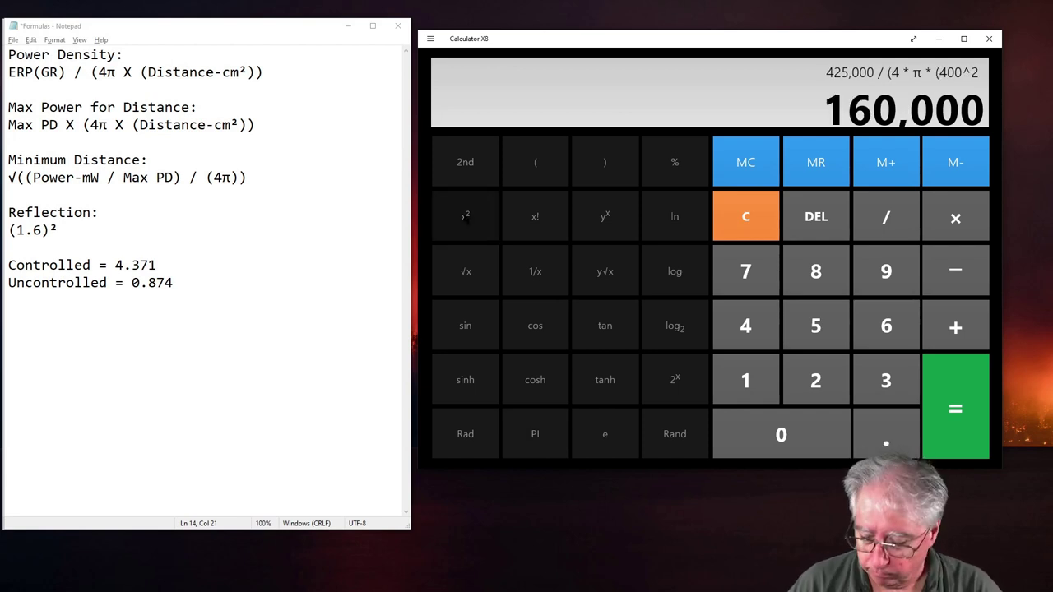
pyautogui.write(')')
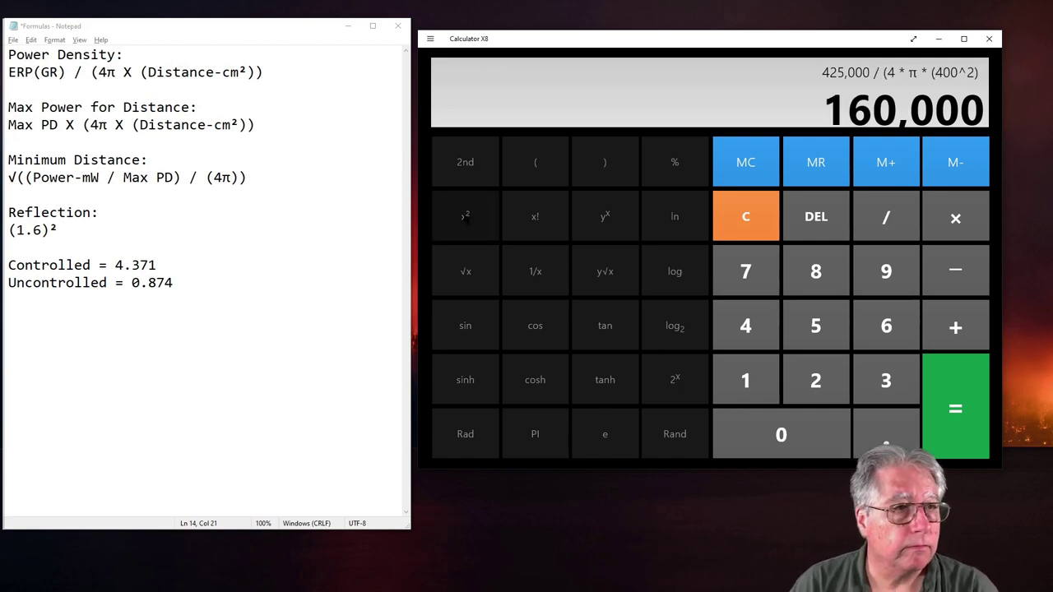
pyautogui.write(')')
pyautogui.press('Return')
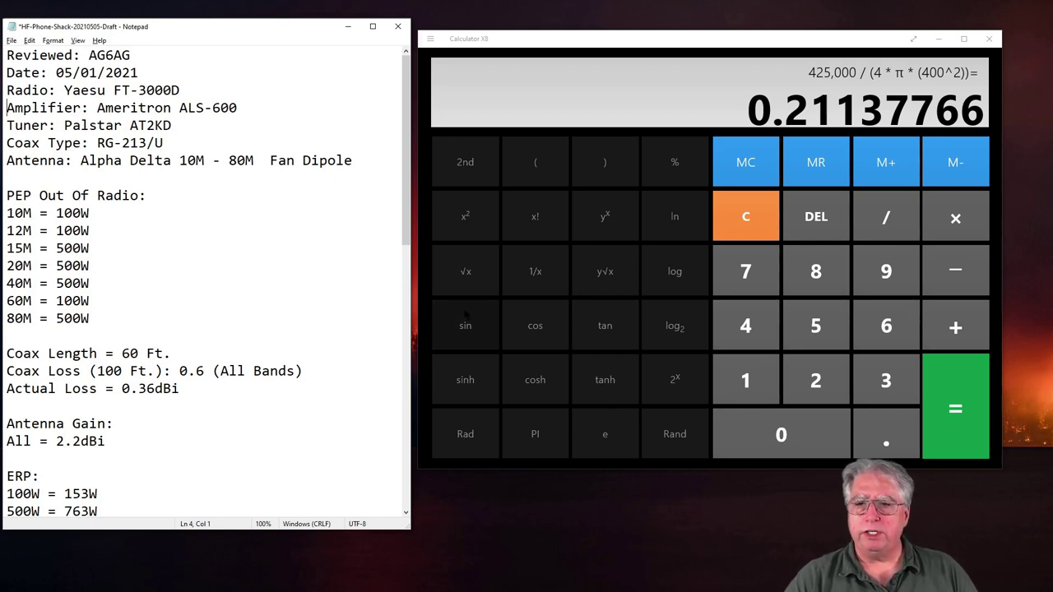
# Review the HF-Phone-Shack draft in Notepad from the station data through ERP, duty and reflection factors to the controlled and uncontrolled limits and final result.
pyautogui.scroll(-2, 326, 282)
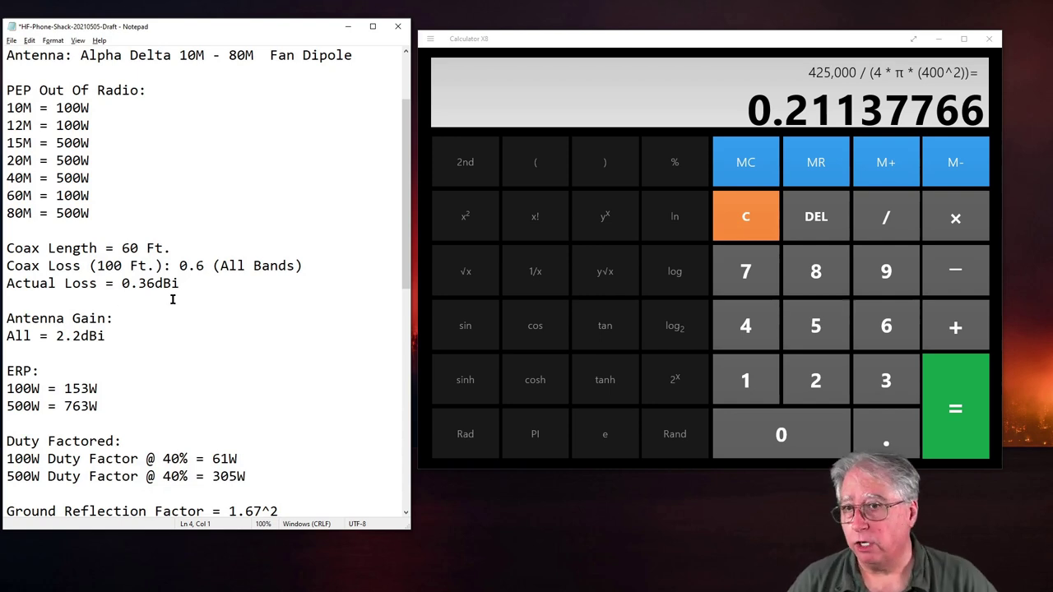
pyautogui.scroll(-1, 173, 299)
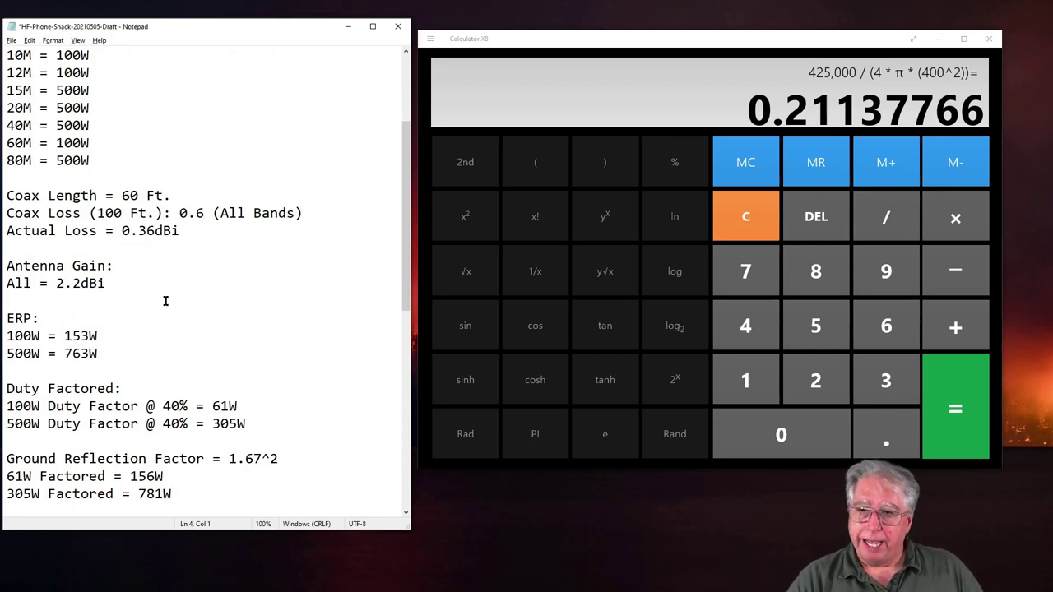
pyautogui.scroll(-2, 164, 306)
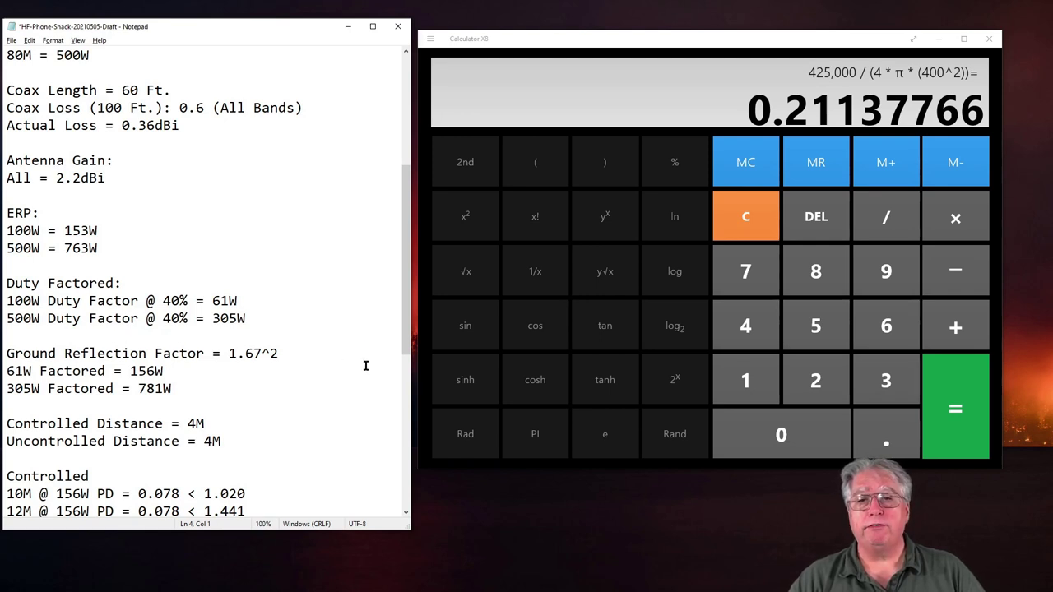
pyautogui.scroll(-2, 337, 317)
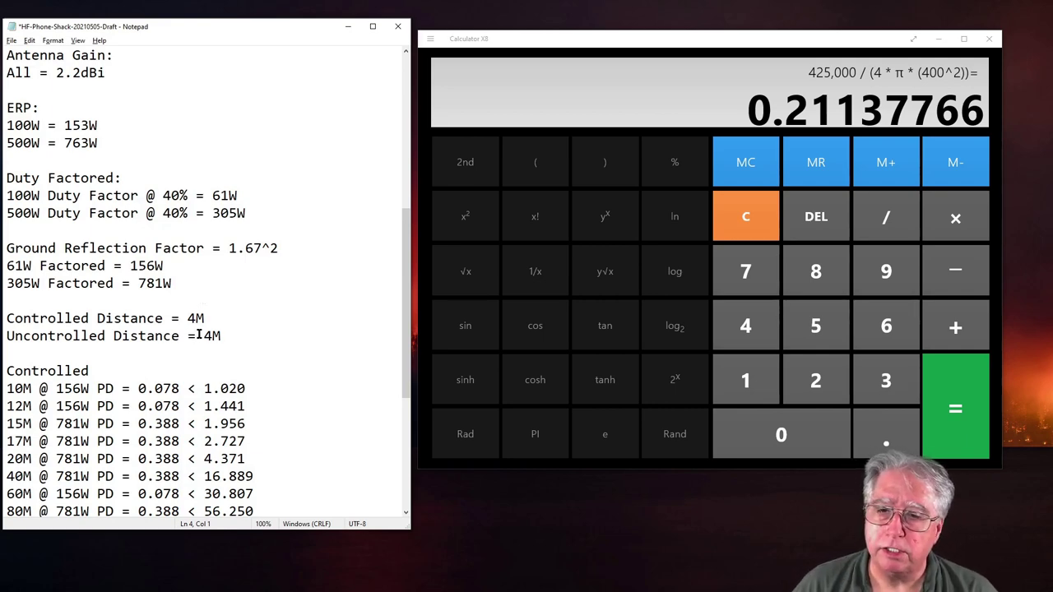
pyautogui.scroll(-4, 252, 344)
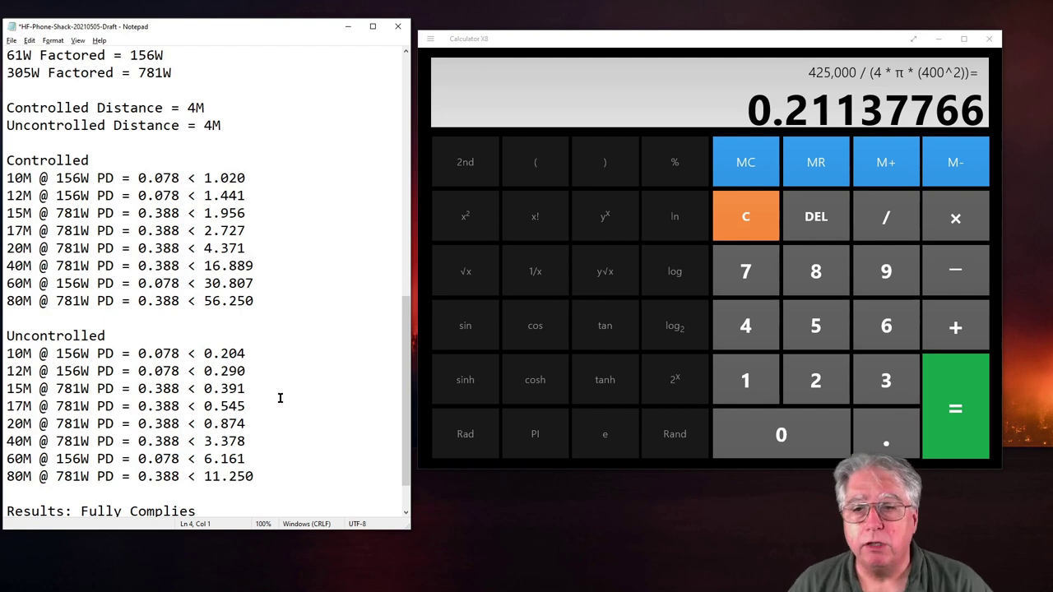
pyautogui.scroll(-1, 280, 398)
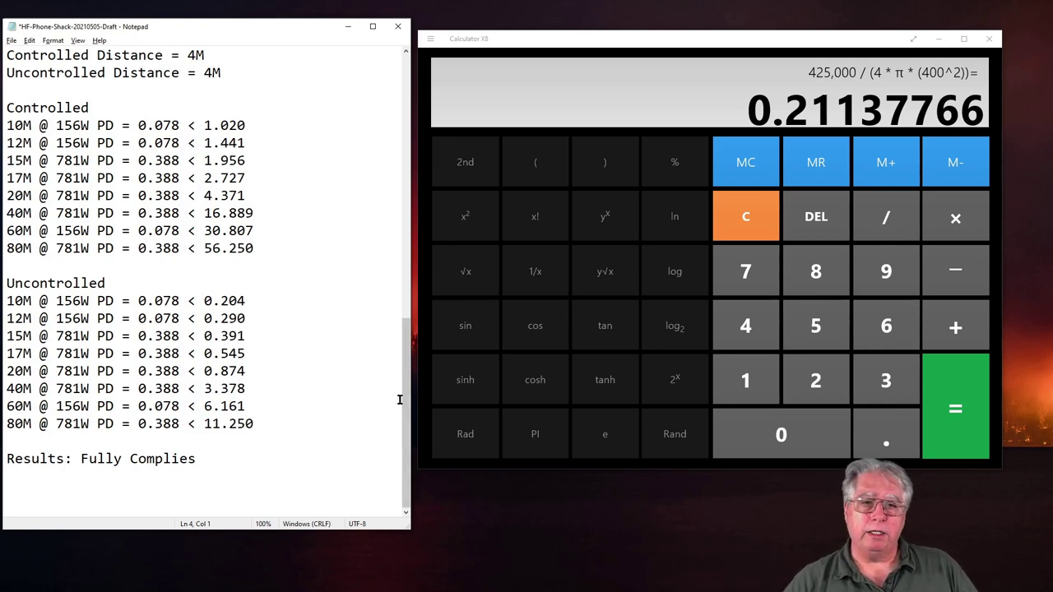
# Return to the start of the HF-Phone-Shack draft and close it without saving the changes.
pyautogui.moveTo(411, 361); pyautogui.dragTo(411, 132)
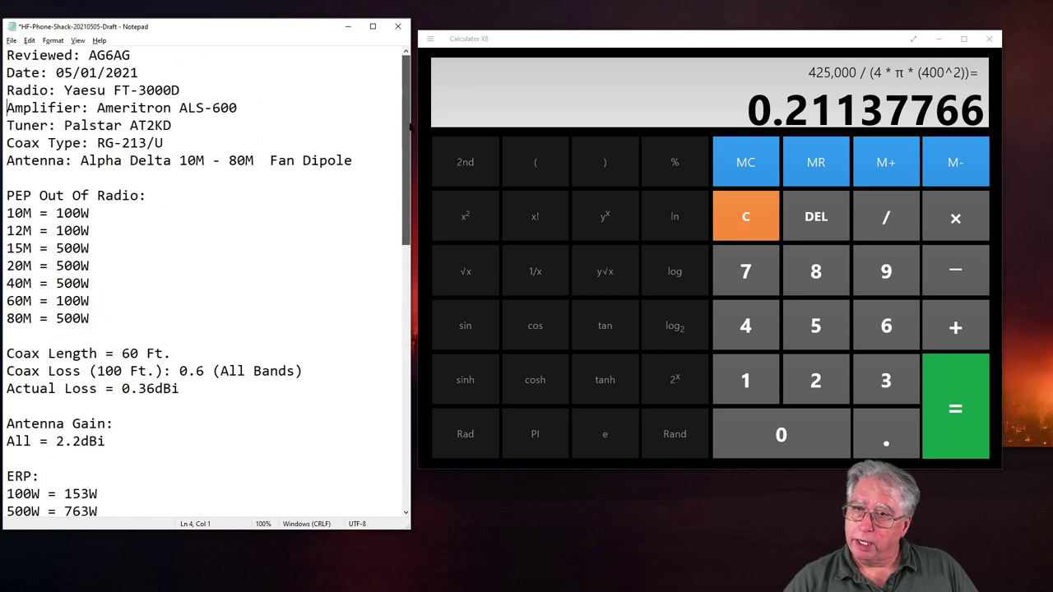
pyautogui.click(398, 26)
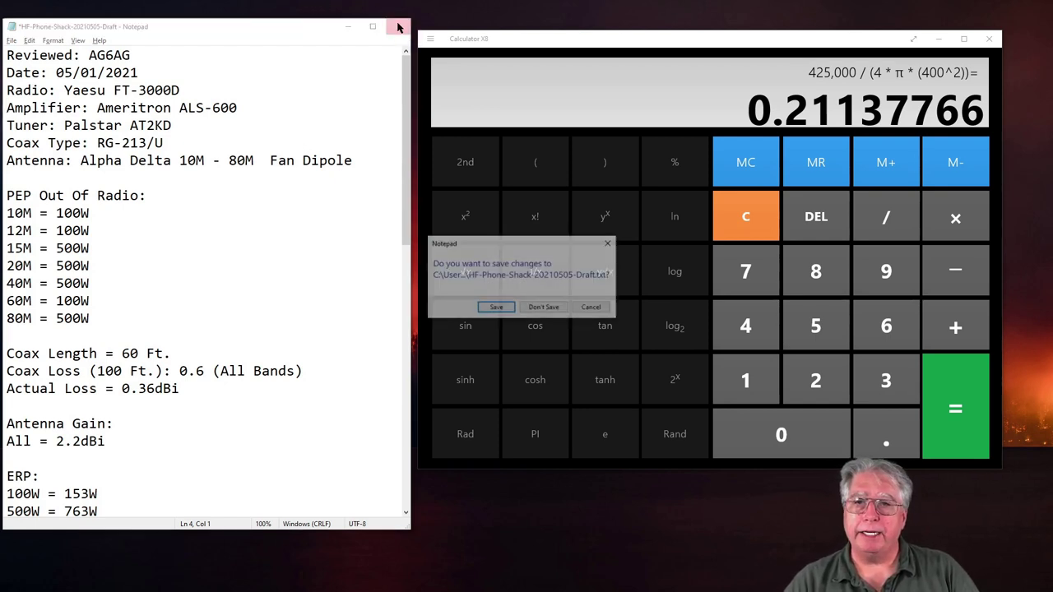
pyautogui.click(544, 309)
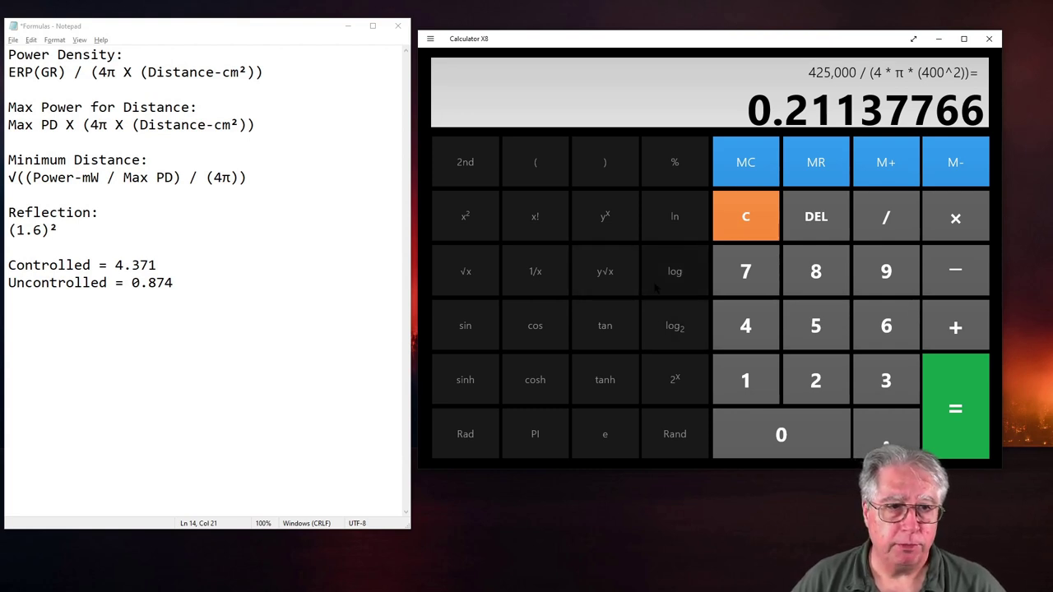
# Calculate the uncontrolled exposure limit as 180 / (14.350^2) and highlight the matching Uncontrolled value in the Formulas notes.
pyautogui.click(745, 210)
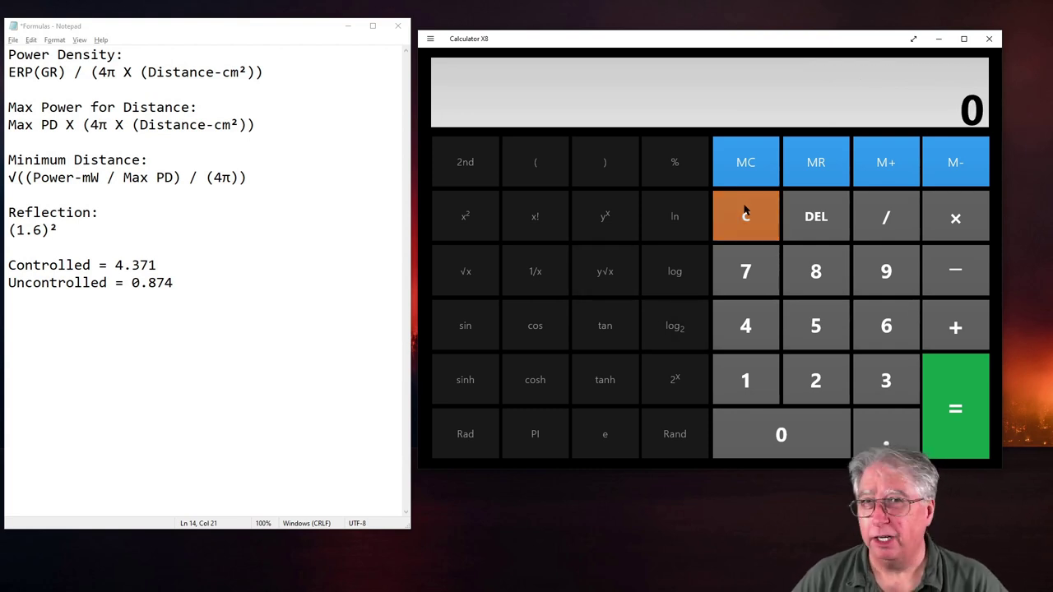
pyautogui.hotkey('alt', 'Tab')
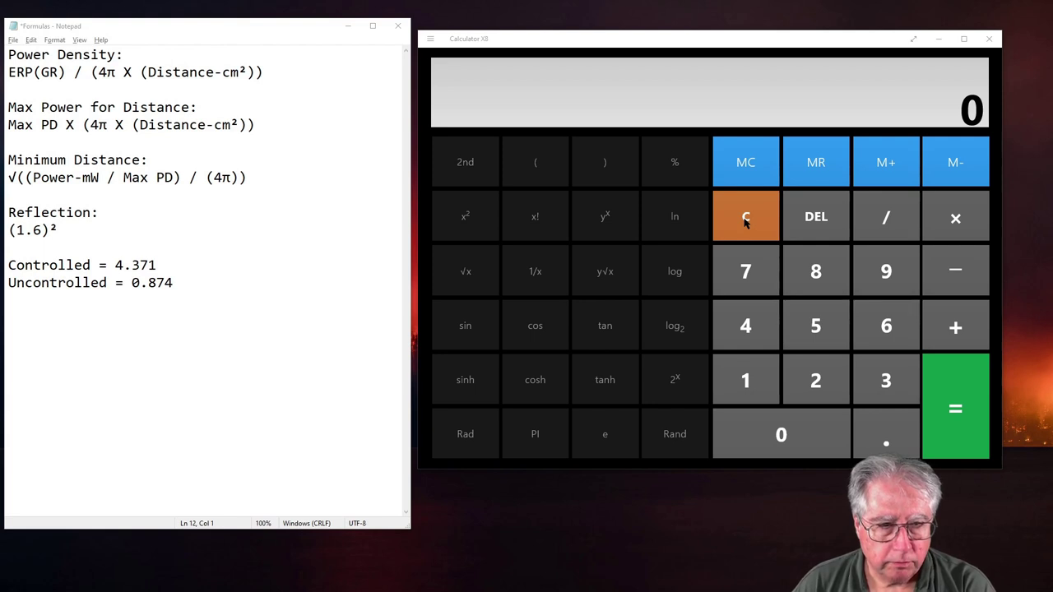
pyautogui.click(745, 222)
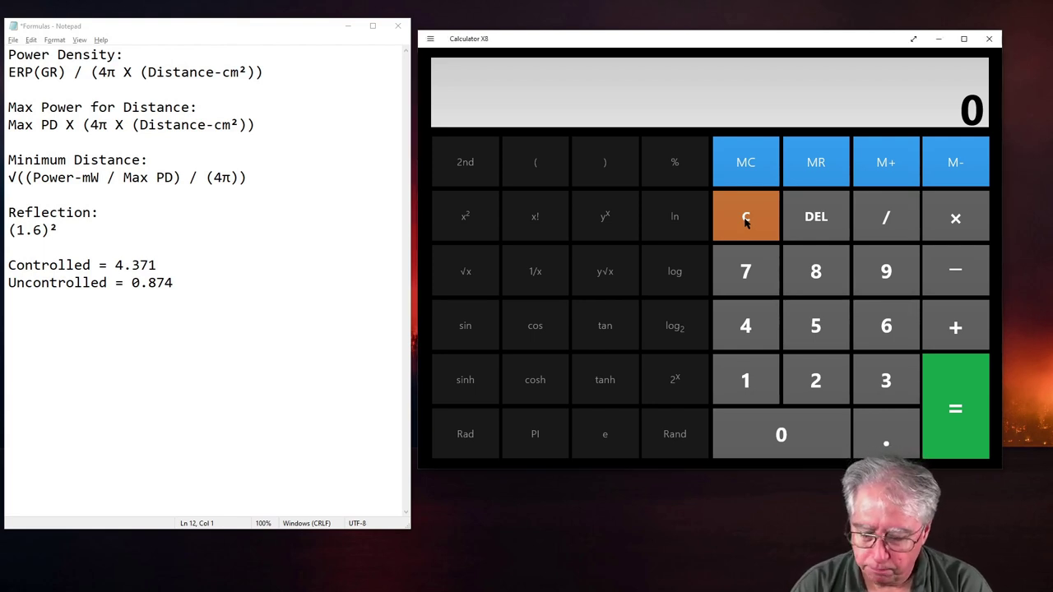
pyautogui.write('180')
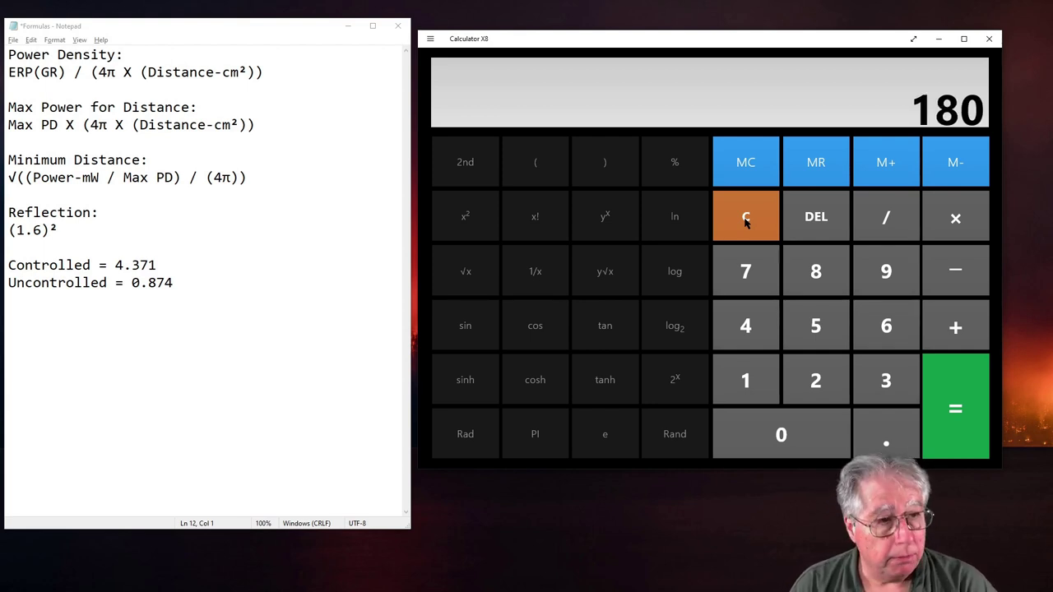
pyautogui.press('/')
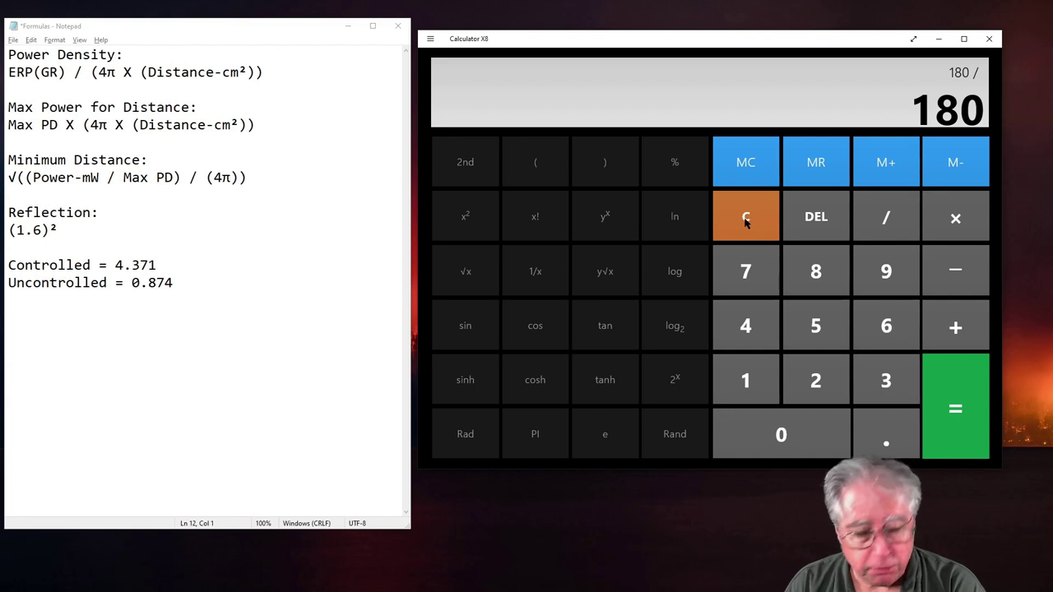
pyautogui.press('(')
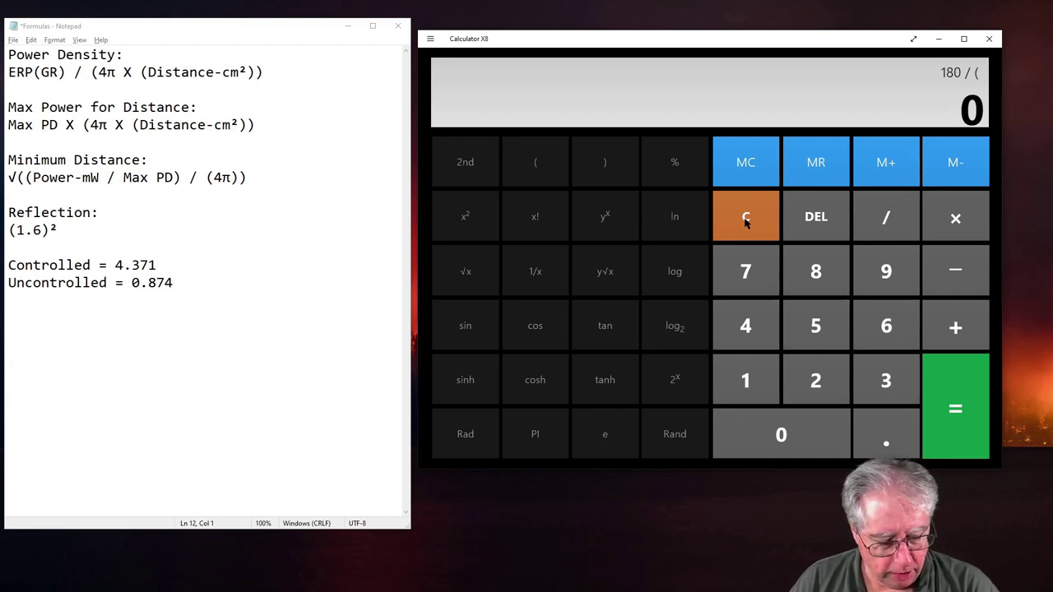
pyautogui.write('14.')
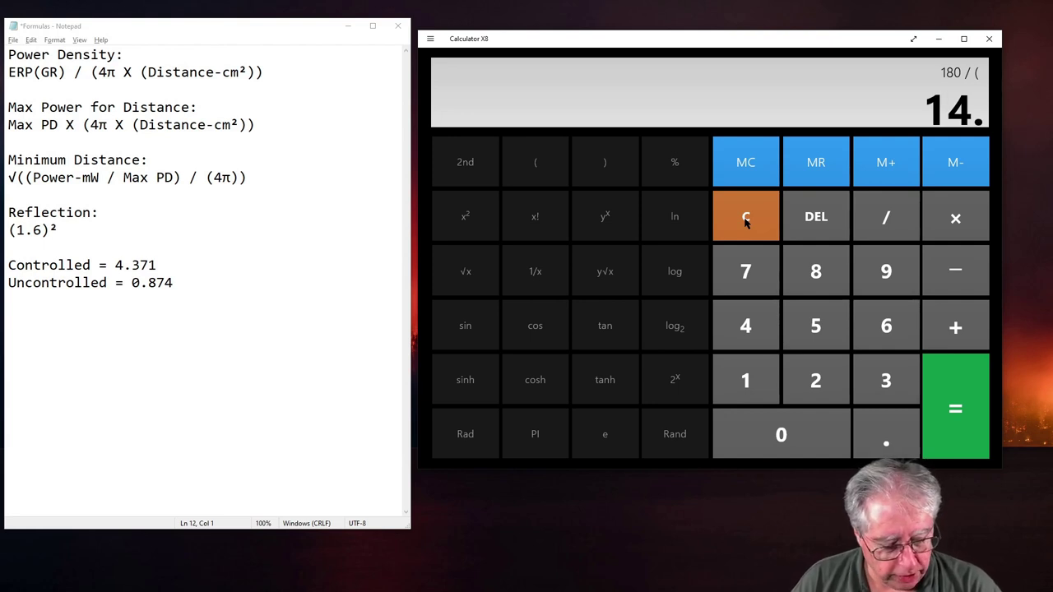
pyautogui.write('350')
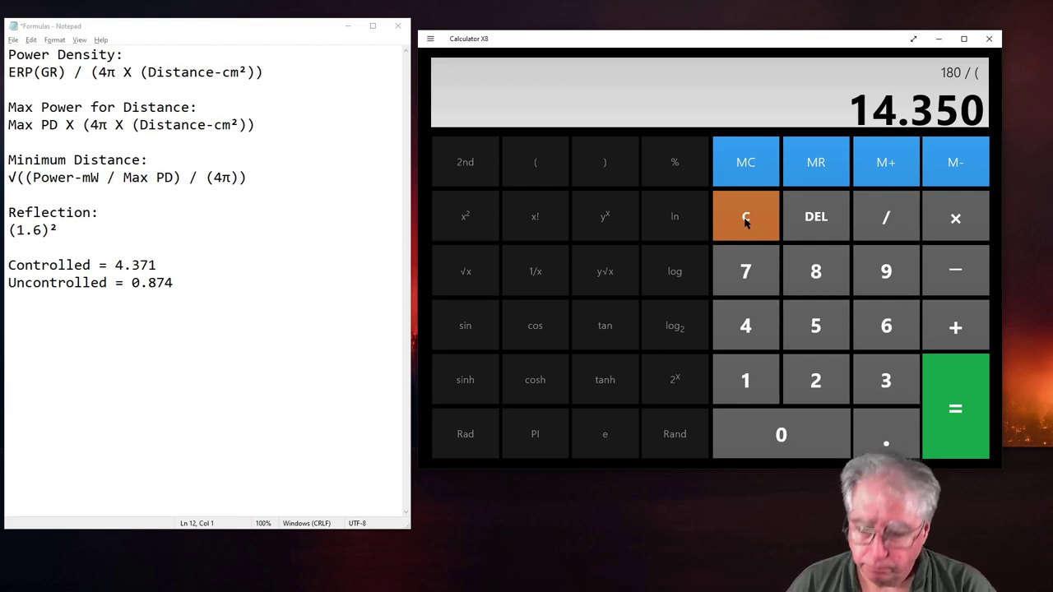
pyautogui.click(452, 227)
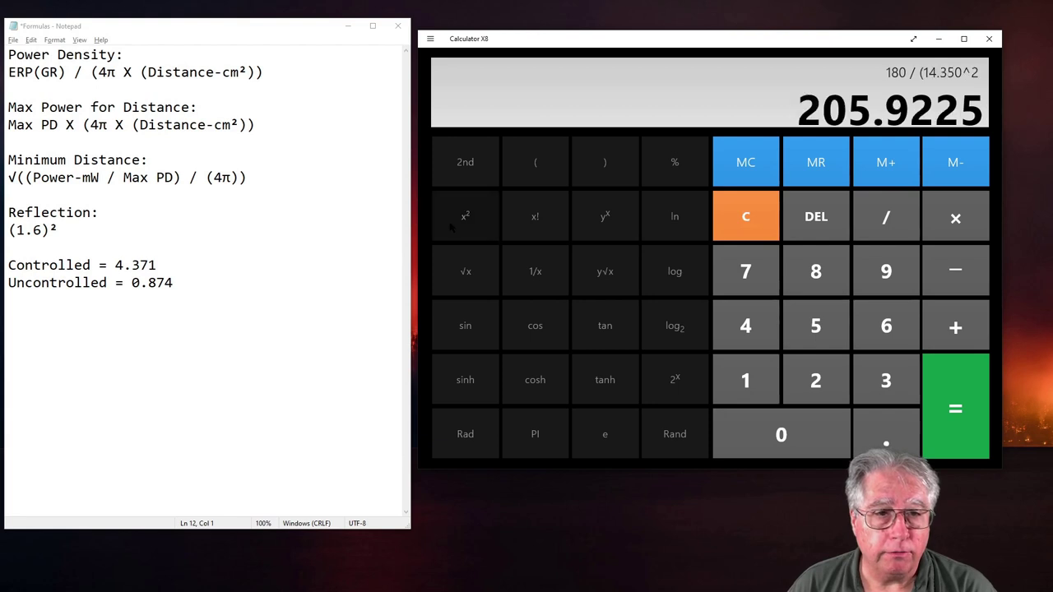
pyautogui.write(')')
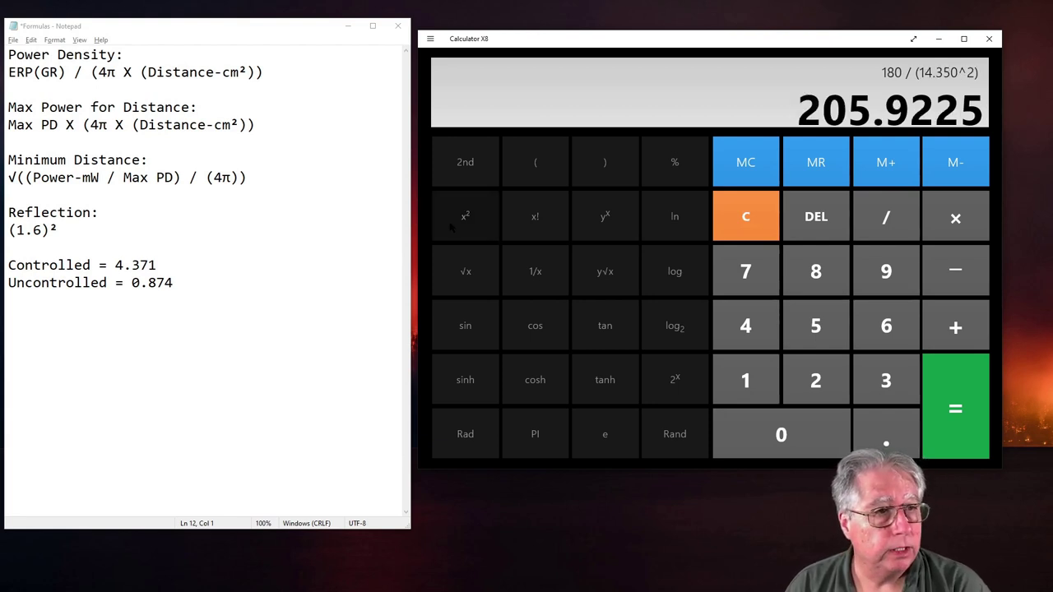
pyautogui.press('Return')
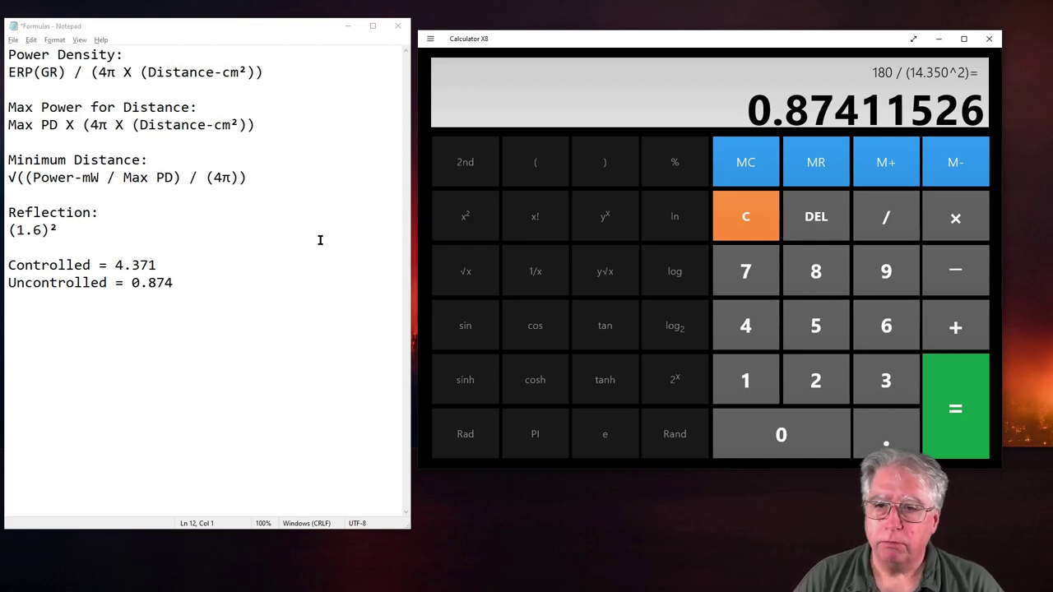
pyautogui.doubleClick(145, 284)
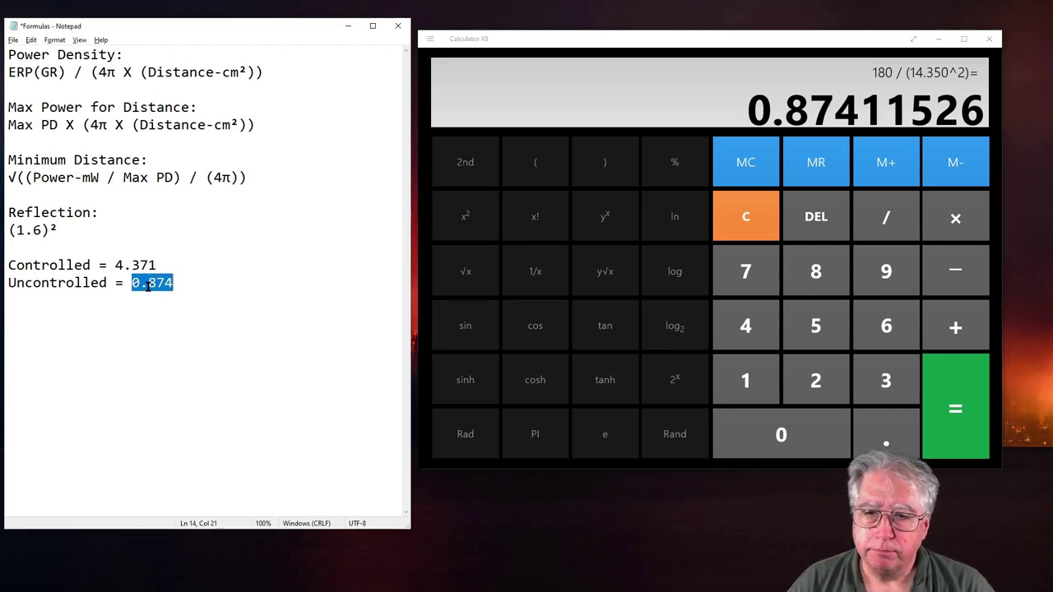
# Calculate the ERP for 100 W with 2.2 dBi antenna gain as 100 * (10^(2.2 / 10)).
pyautogui.click(751, 212)
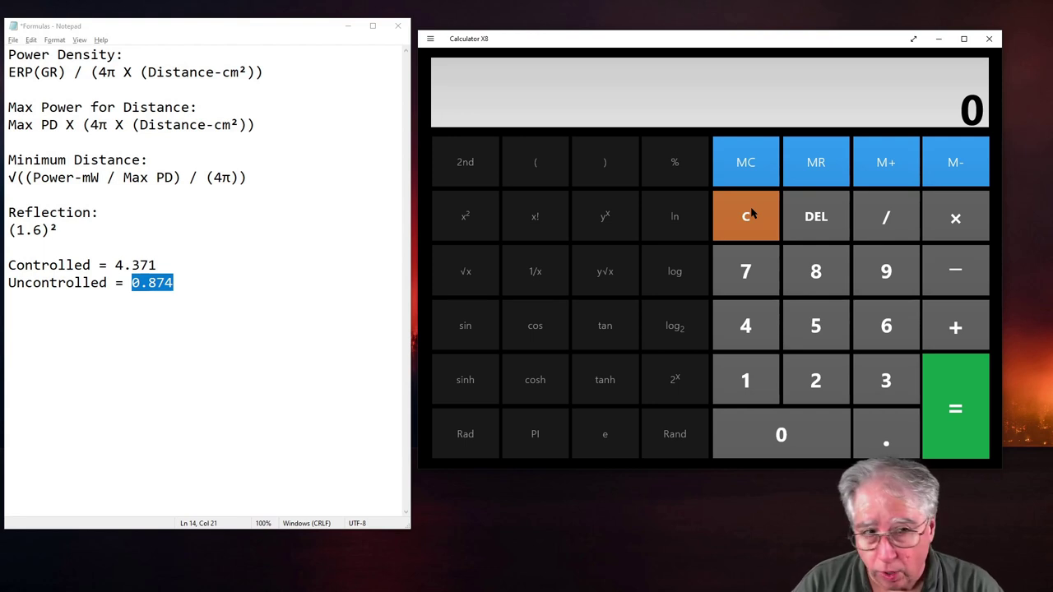
pyautogui.write('100 ')
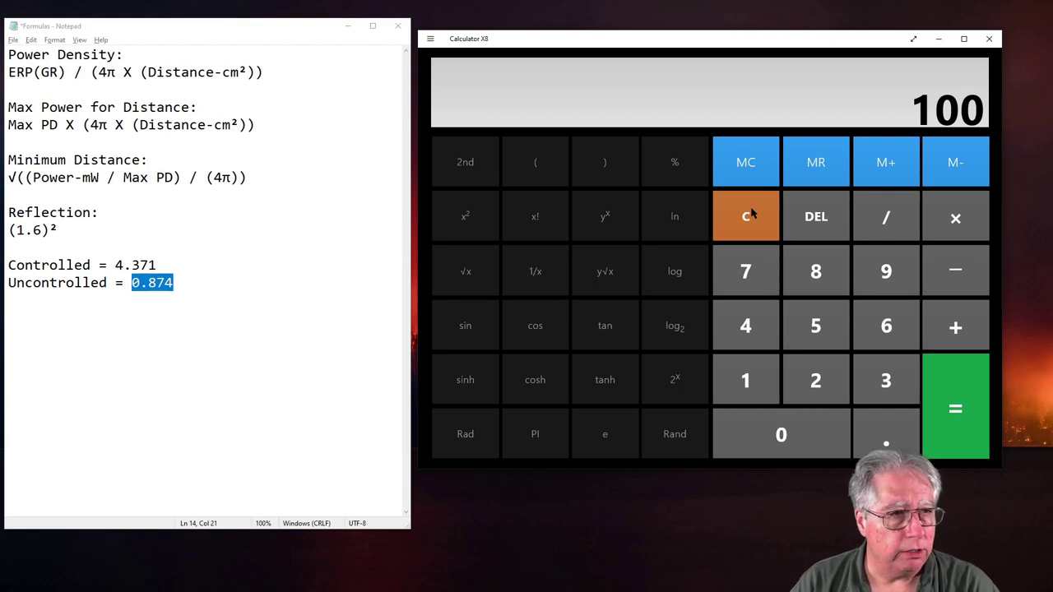
pyautogui.write('* ')
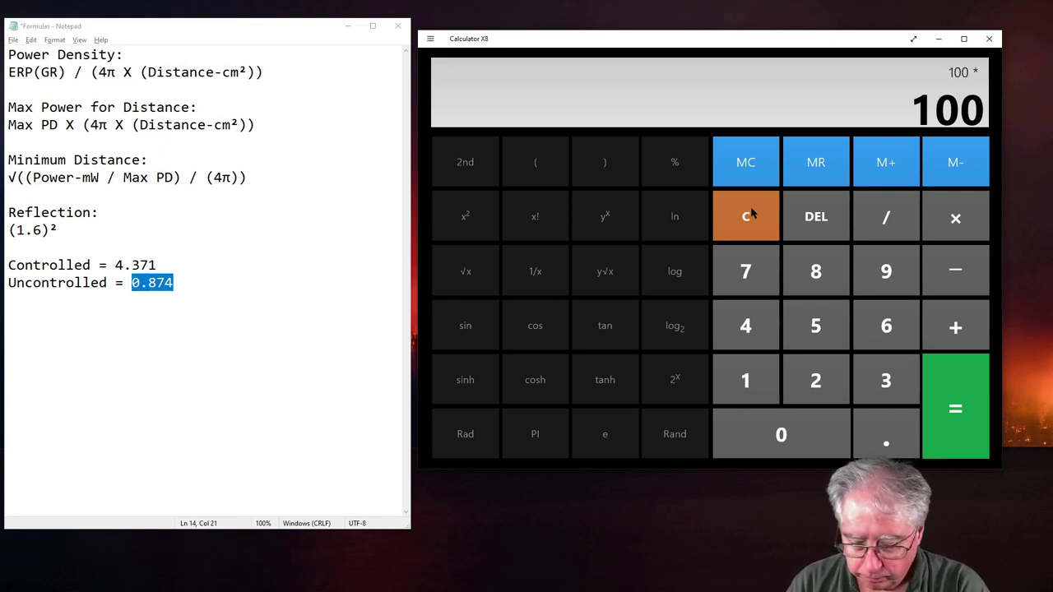
pyautogui.write('( 10')
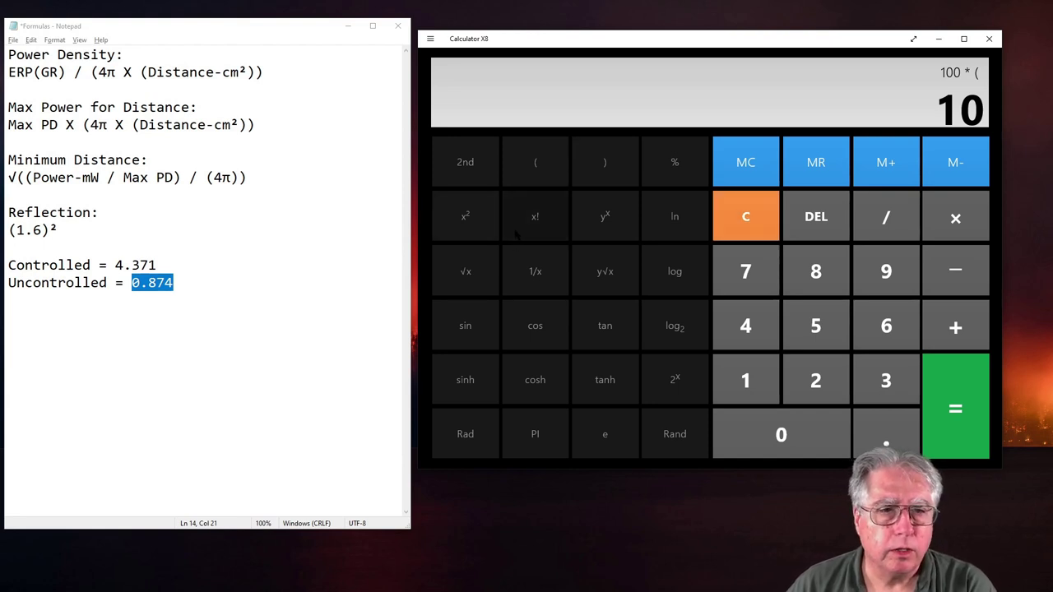
pyautogui.click(608, 231)
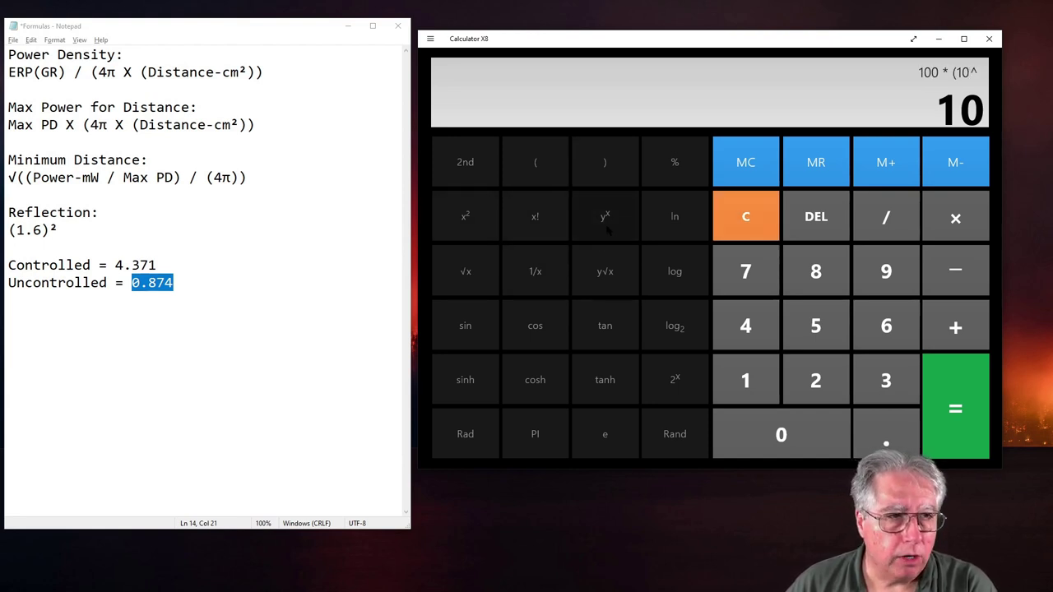
pyautogui.write('(')
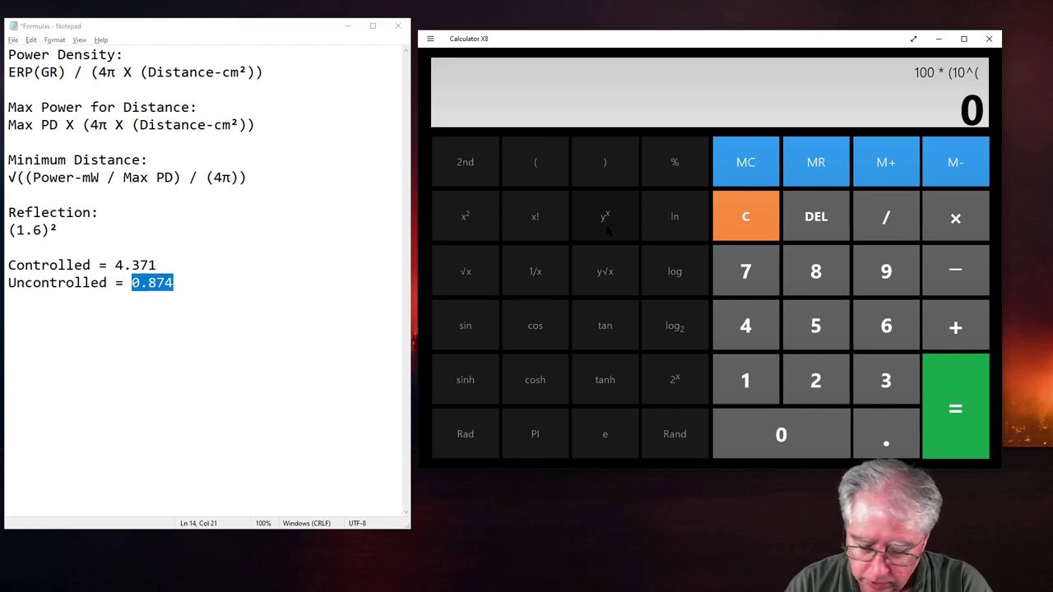
pyautogui.write('2.2 ')
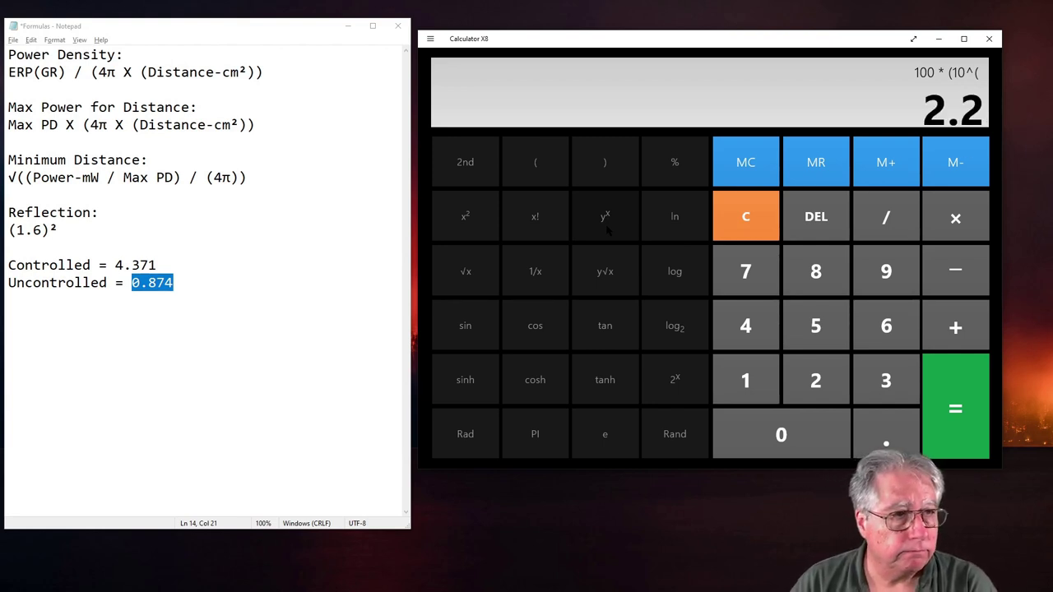
pyautogui.write('/ ')
pyautogui.write('10')
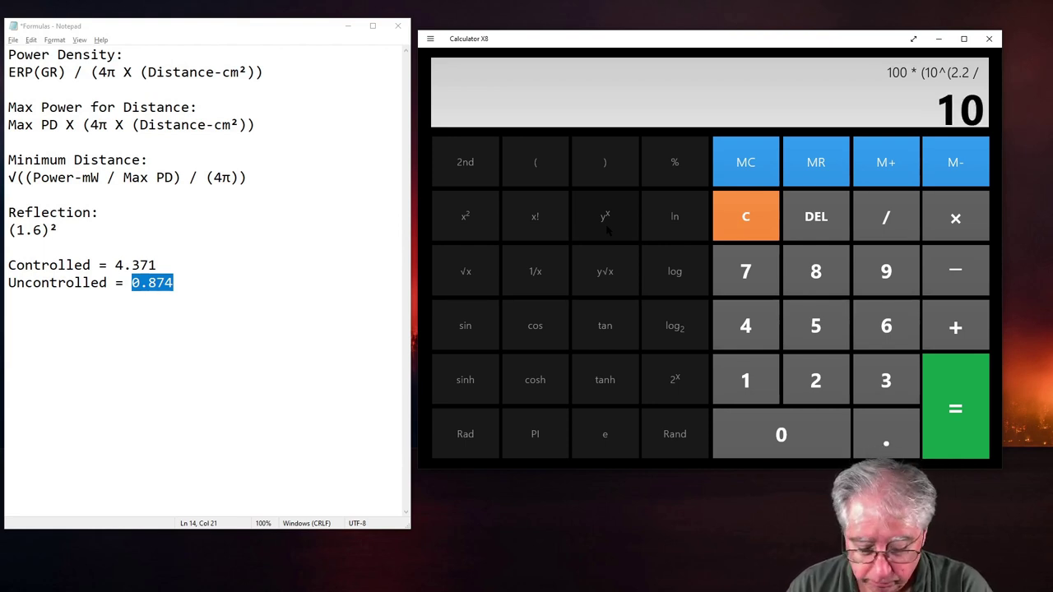
pyautogui.write('))')
pyautogui.press('Return')
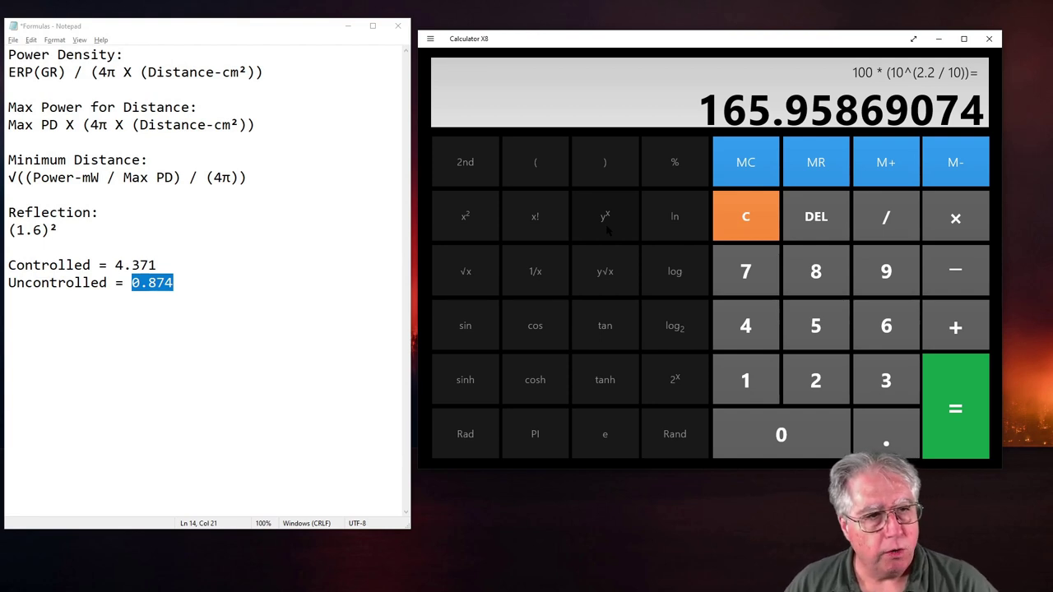
# Apply the ground reflection factor to the rounded ERP in a fresh calculation of 166 * (1.6^2).
pyautogui.click(742, 217)
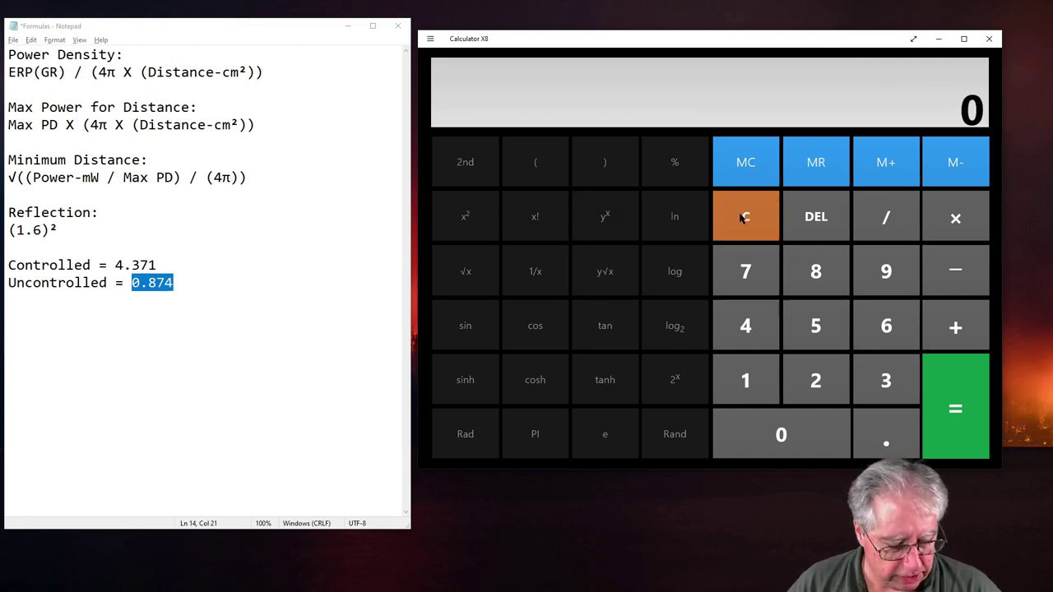
pyautogui.write('1,66')
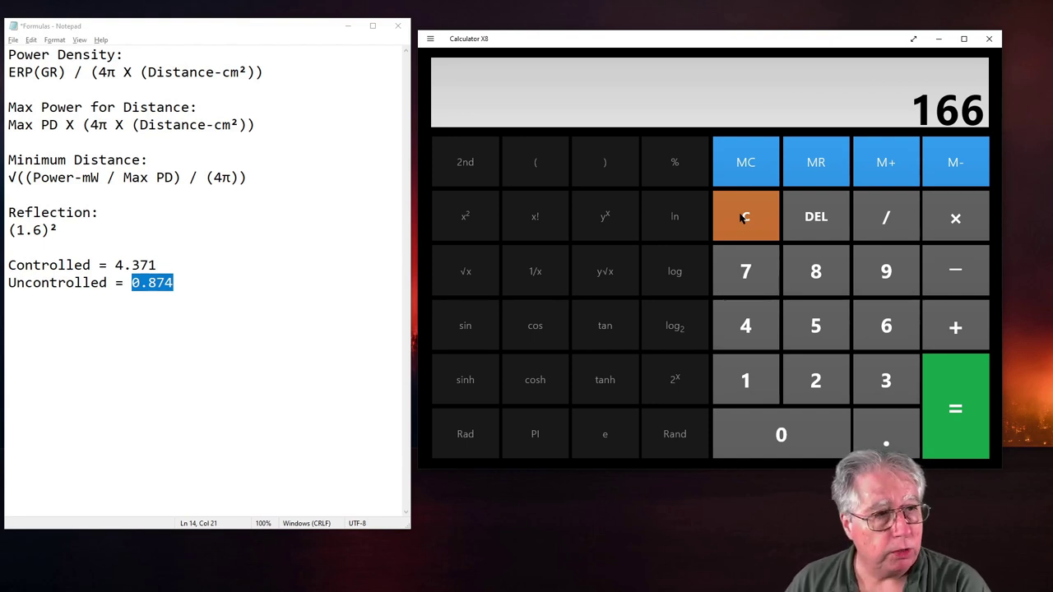
pyautogui.write('8')
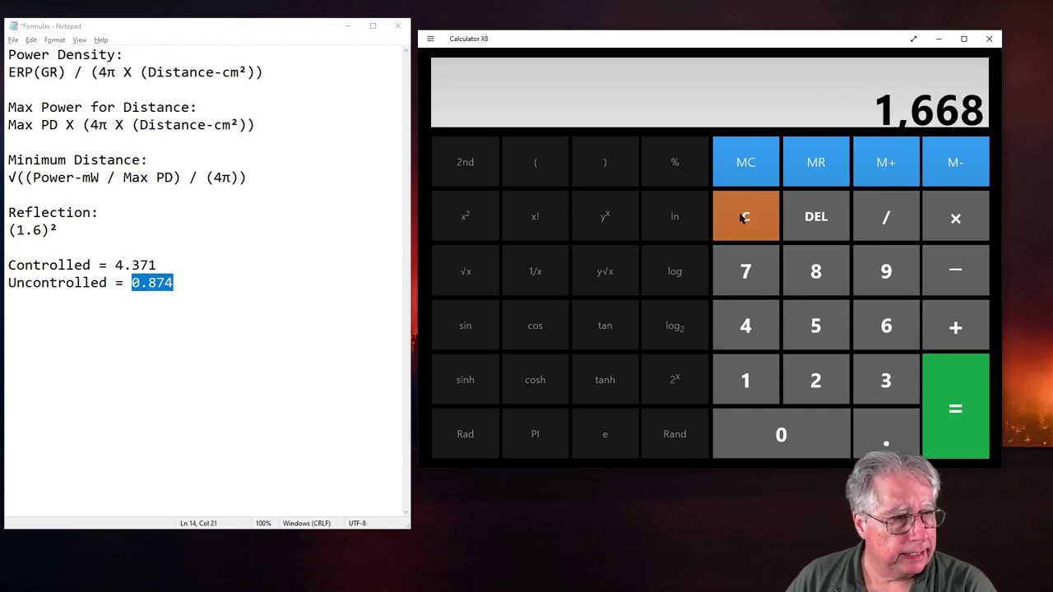
pyautogui.press('BackSpace')
pyautogui.press('*')
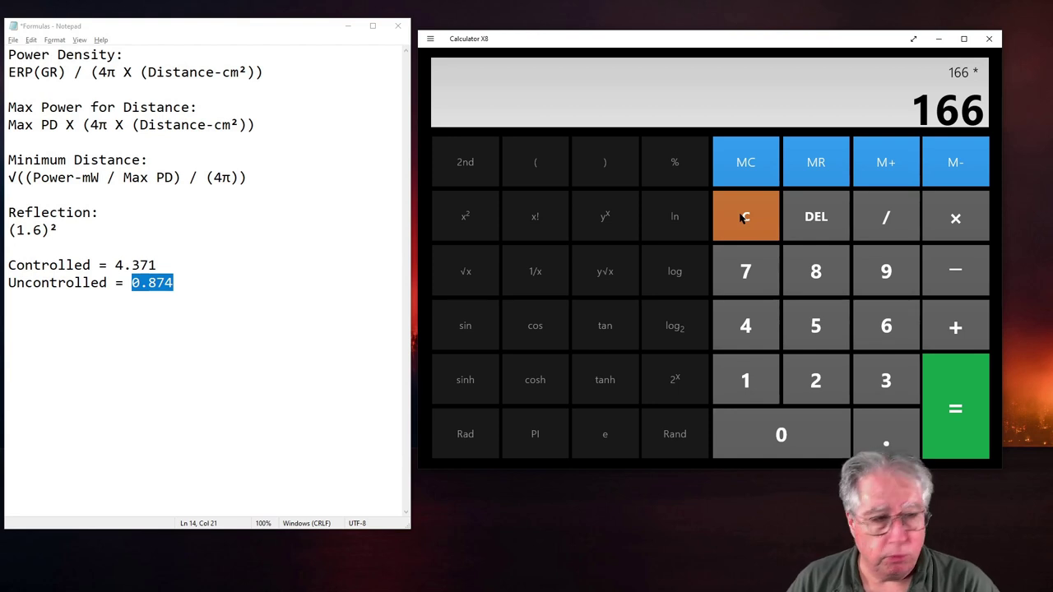
pyautogui.press('(')
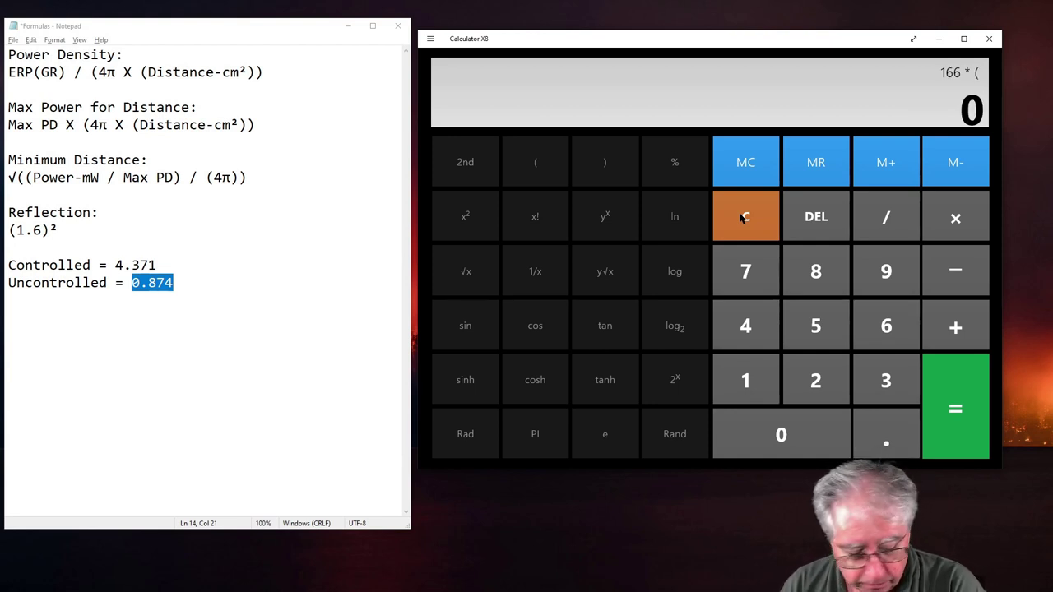
pyautogui.write('1.6')
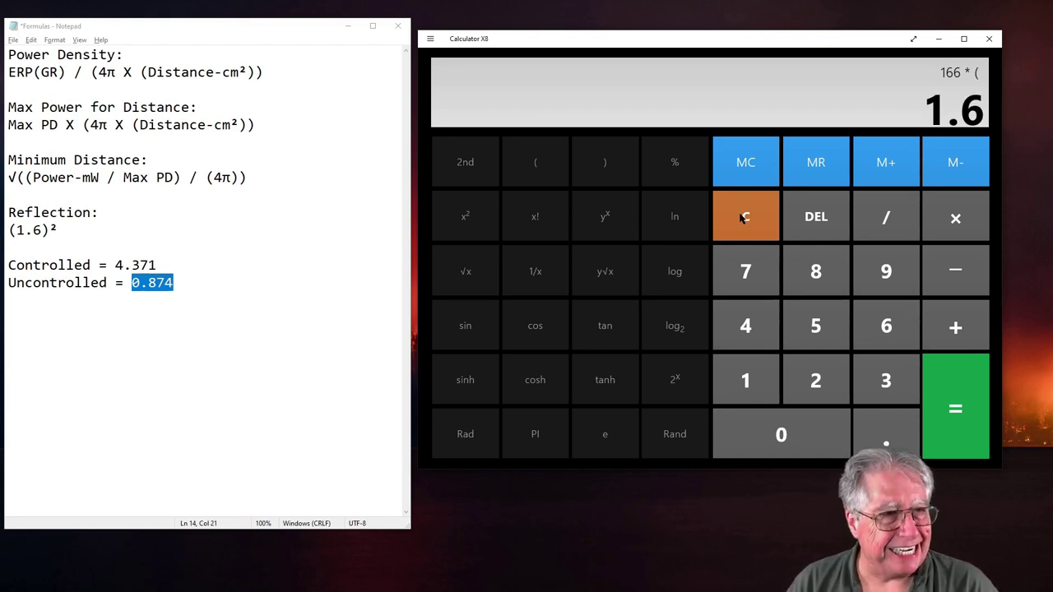
pyautogui.click(465, 219)
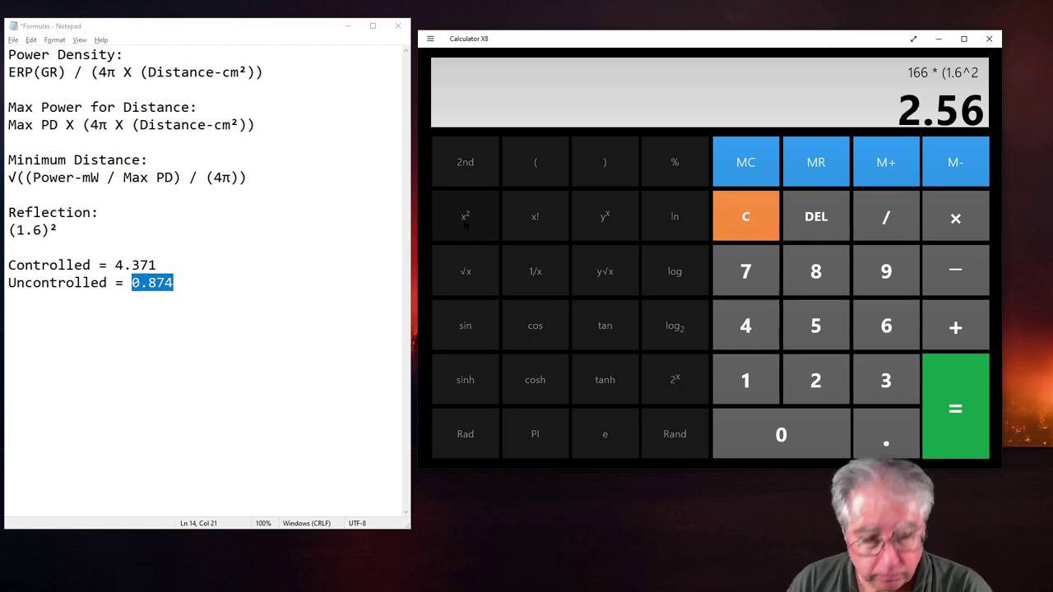
pyautogui.write(')')
pyautogui.press('Return')
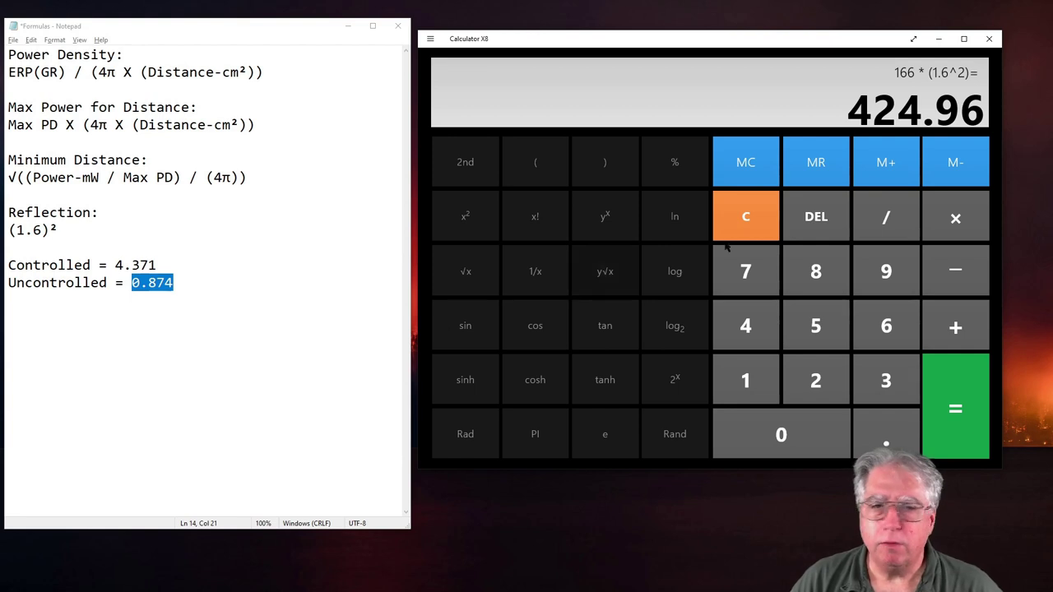
# Clear the calculator and record 425W in the Formulas notes, one blank line below the Uncontrolled limit.
pyautogui.click(746, 214)
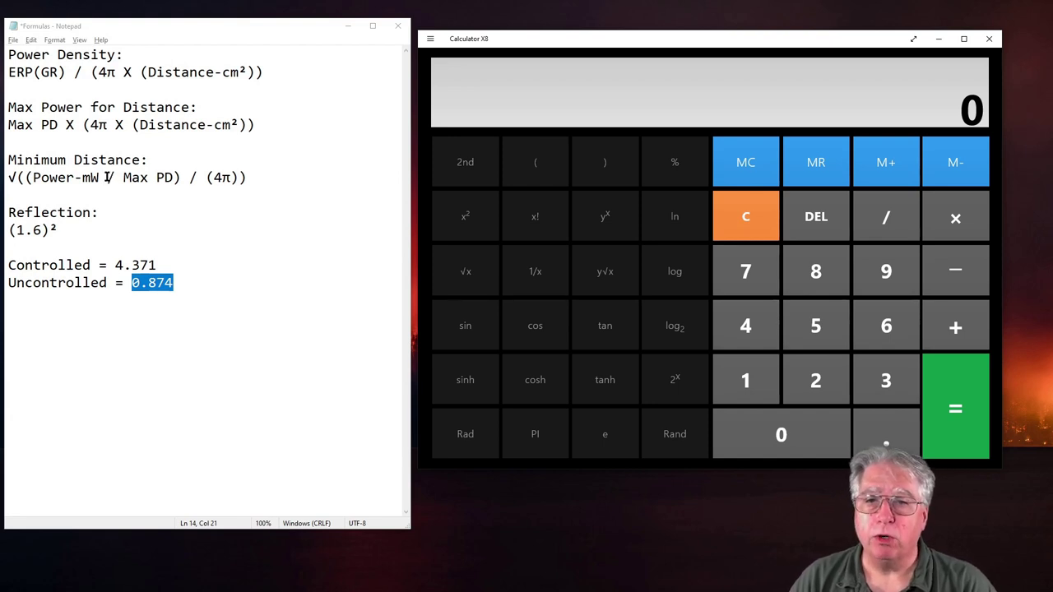
pyautogui.click(99, 336)
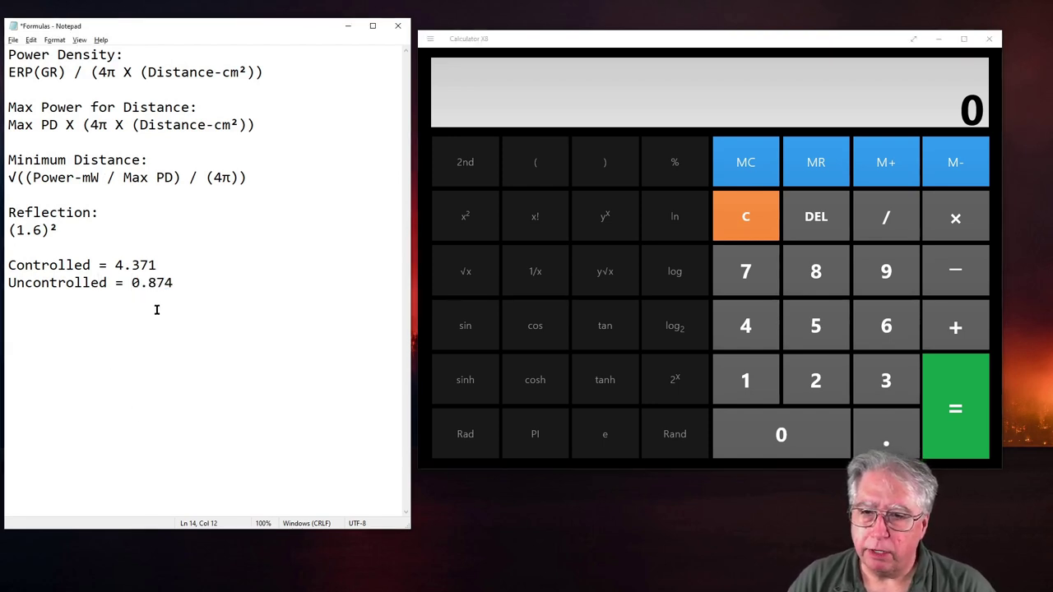
pyautogui.press('Return')
pyautogui.press('Return')
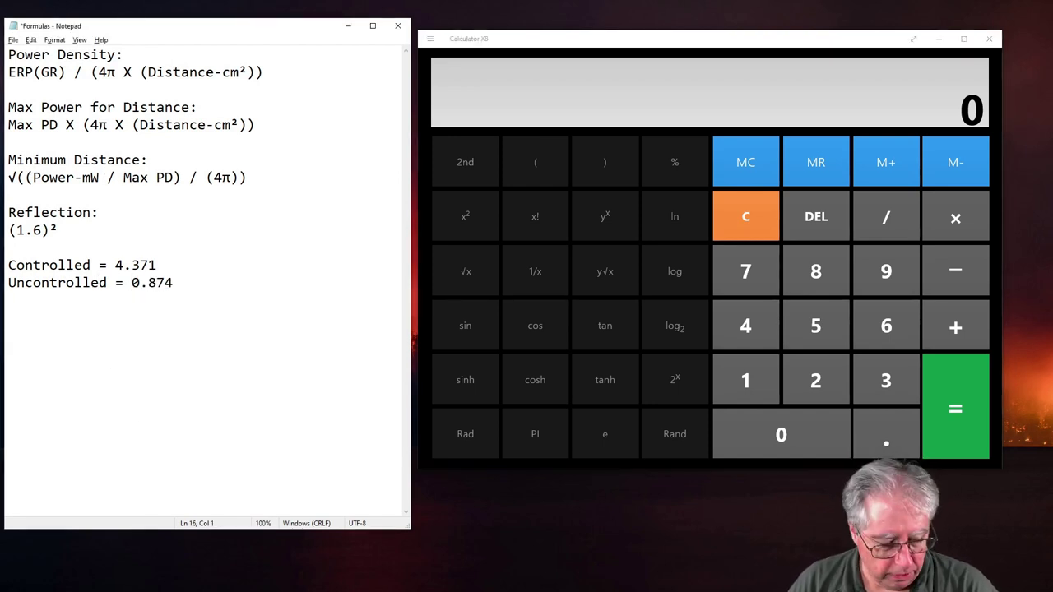
pyautogui.write('425W')
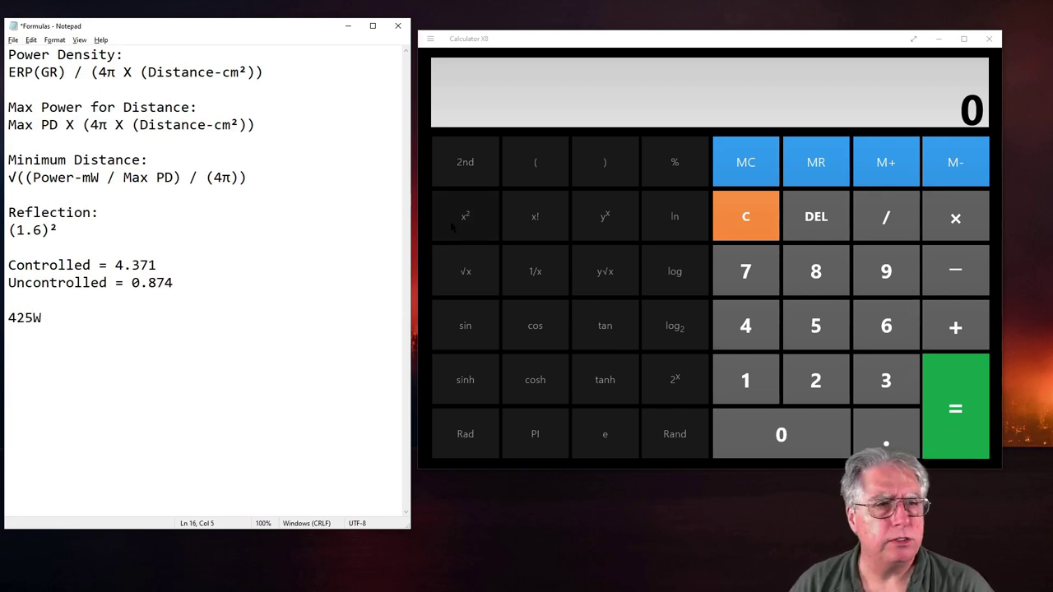
# Calculate the minimum distance for the uncontrolled limit as the square root of ((425,000 / 0.874) / (4 * π)).
pyautogui.click(748, 232)
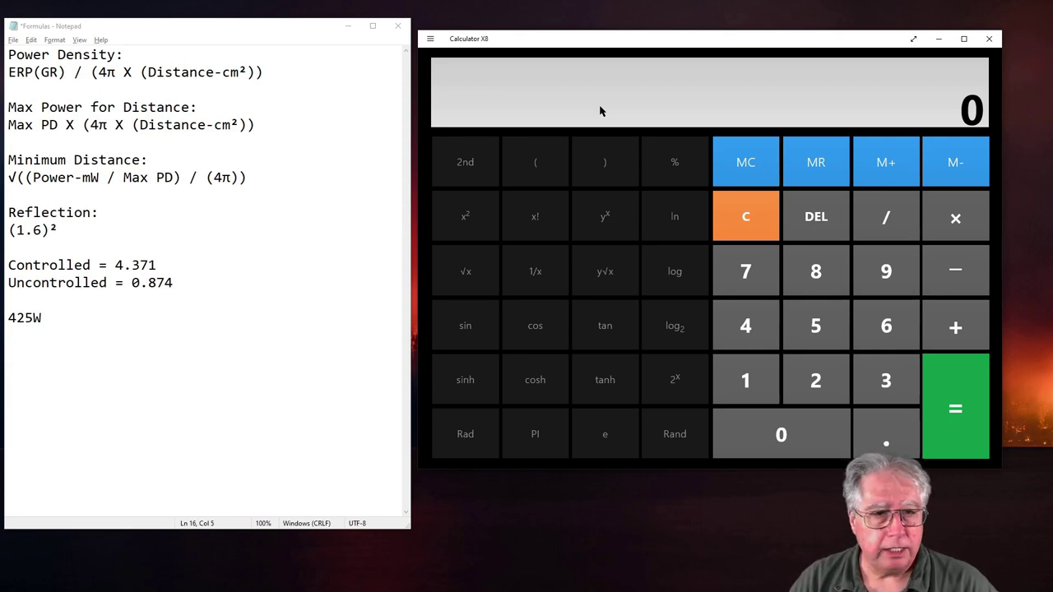
pyautogui.click(465, 276)
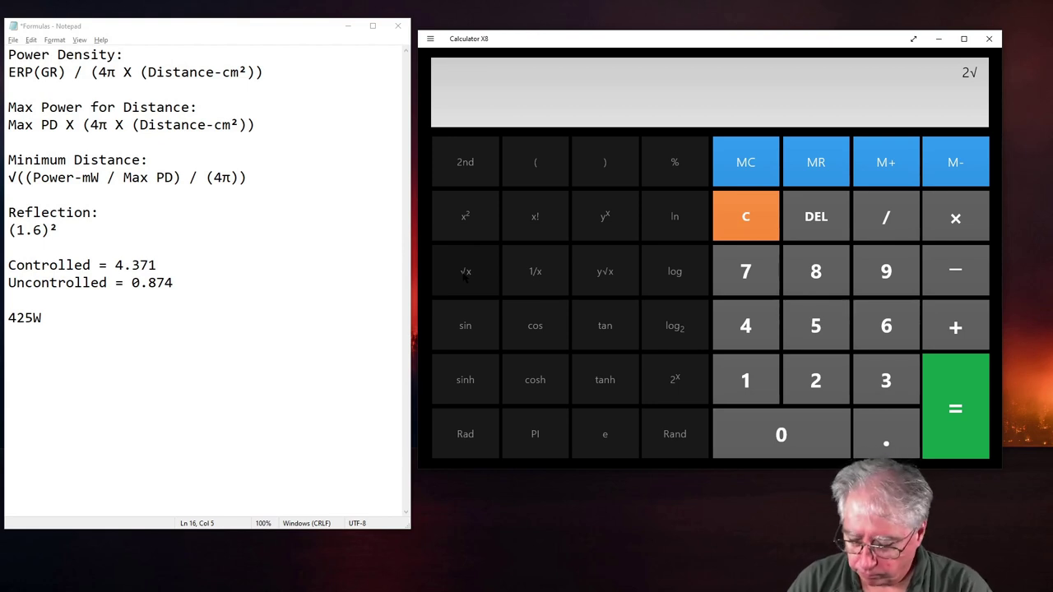
pyautogui.hotkey('shift', '9')
pyautogui.hotkey('shift', '9')
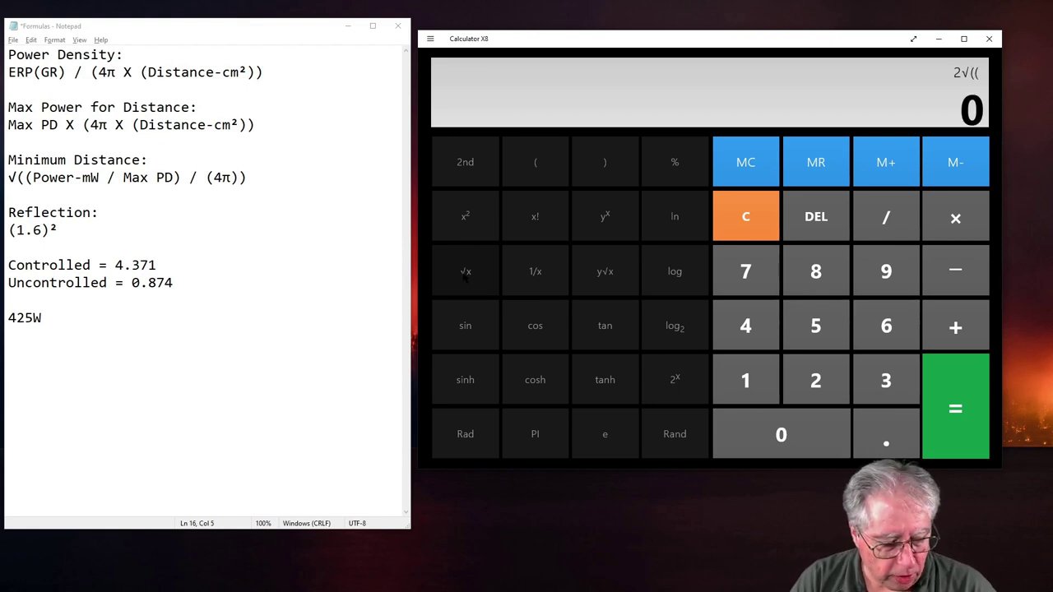
pyautogui.write('4250000')
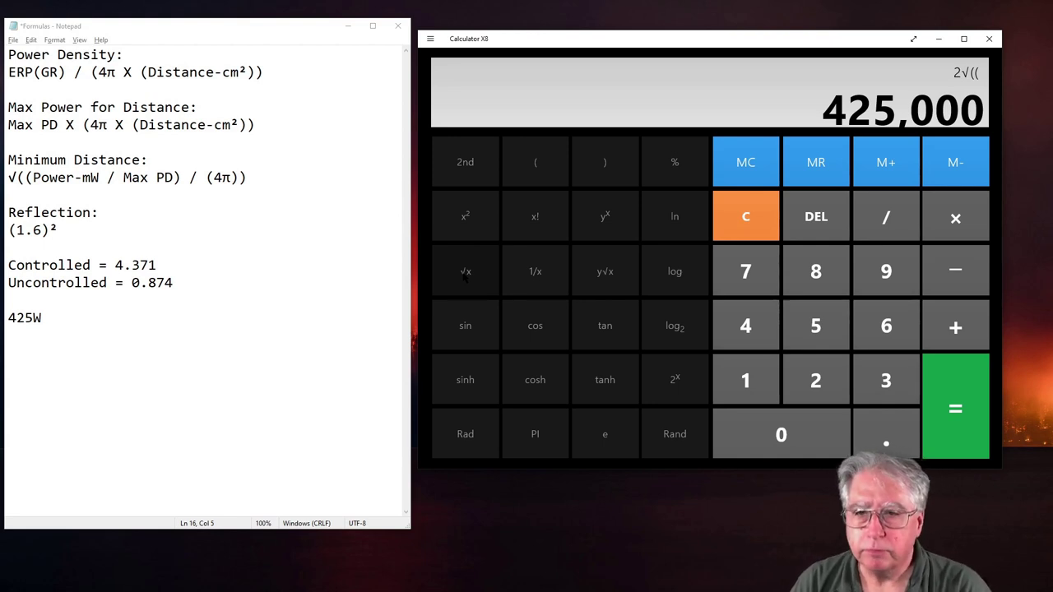
pyautogui.press('/')
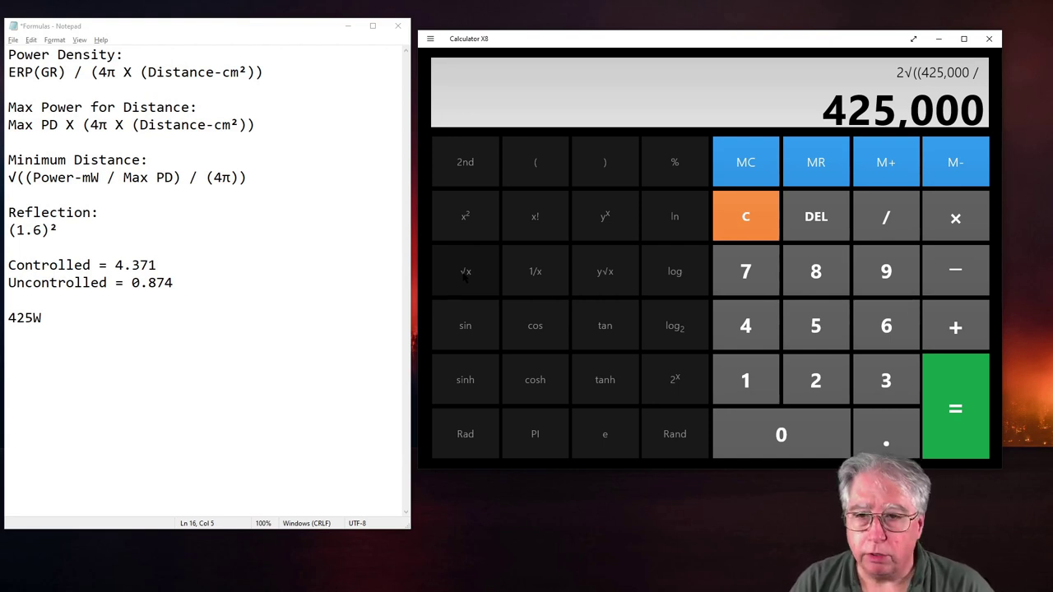
pyautogui.write('0.874')
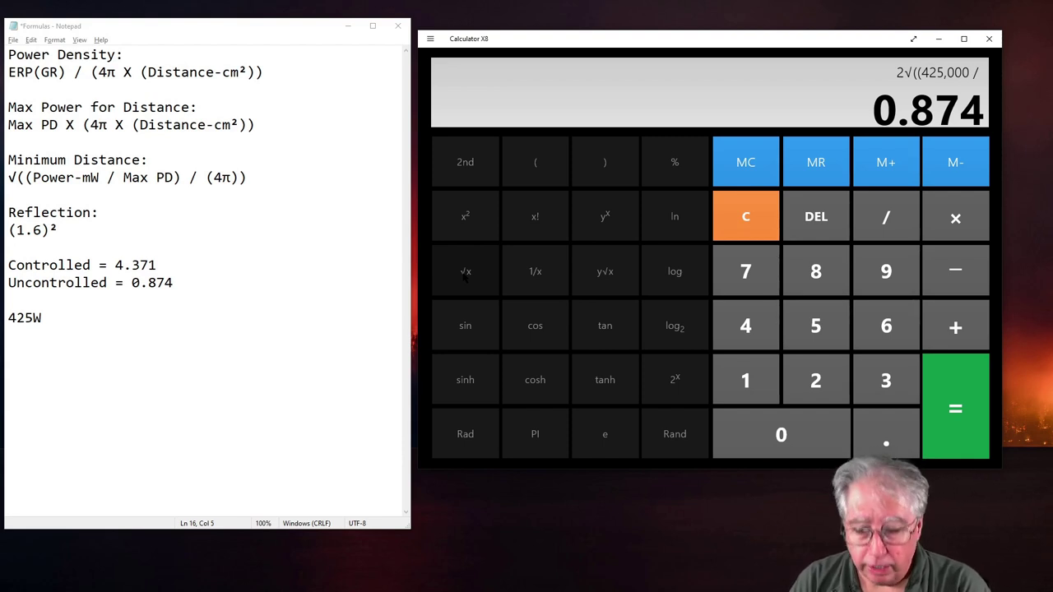
pyautogui.write(') ')
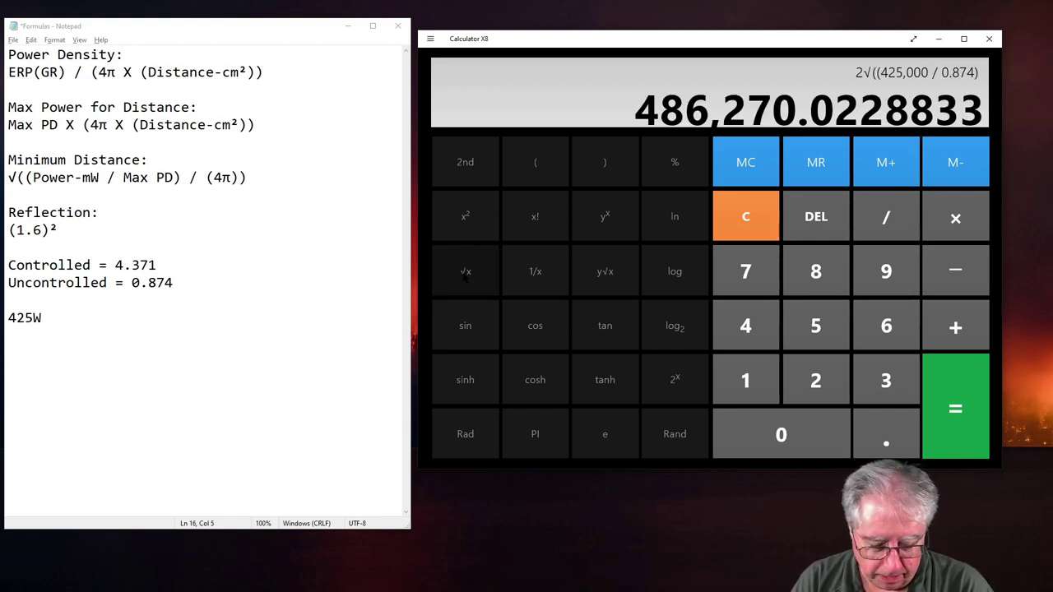
pyautogui.write('/')
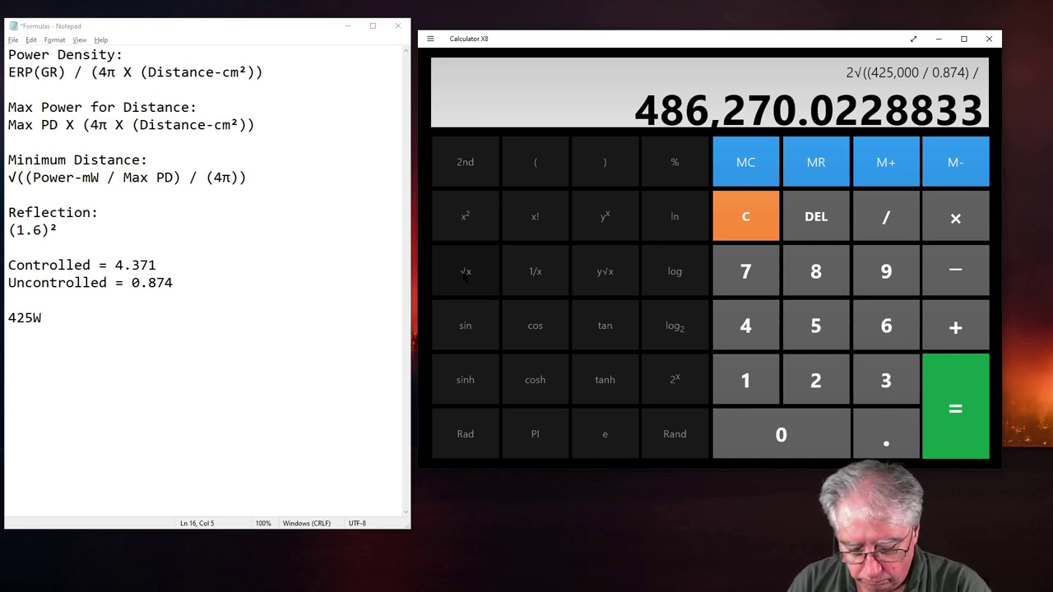
pyautogui.press('(')
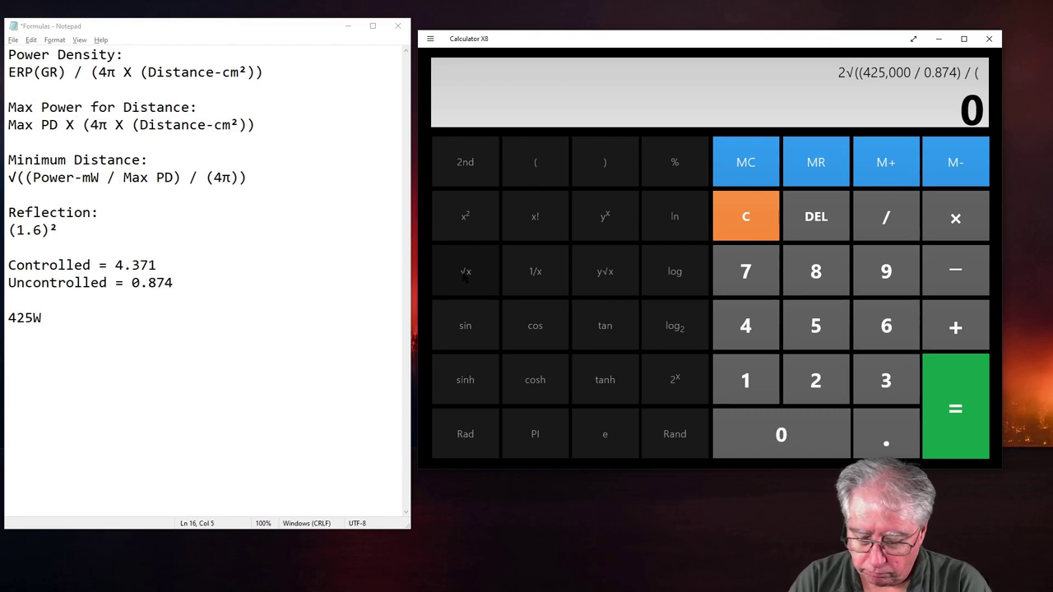
pyautogui.write('4')
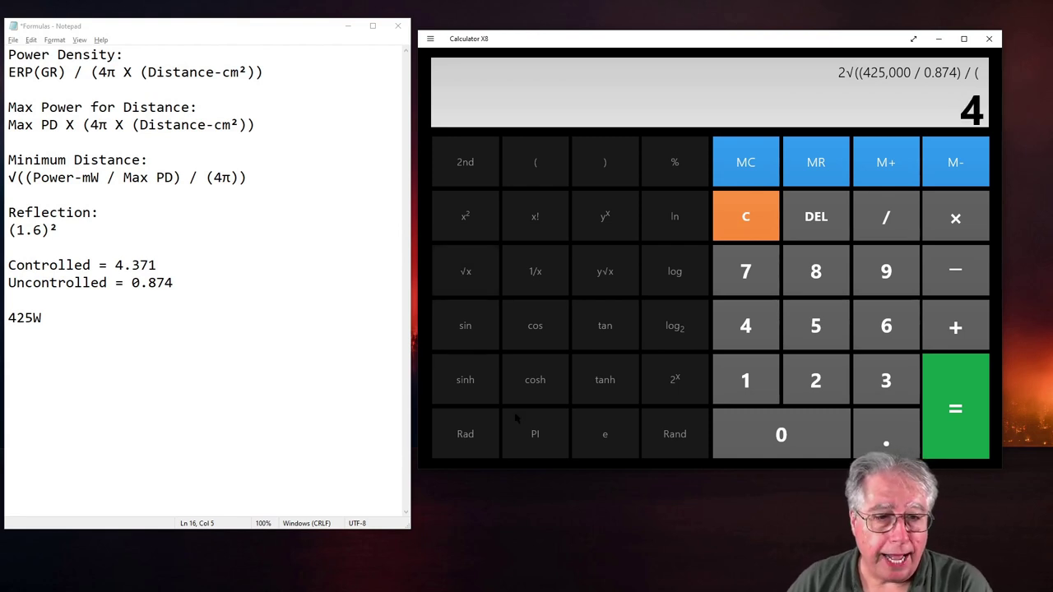
pyautogui.press('*')
pyautogui.click(521, 430)
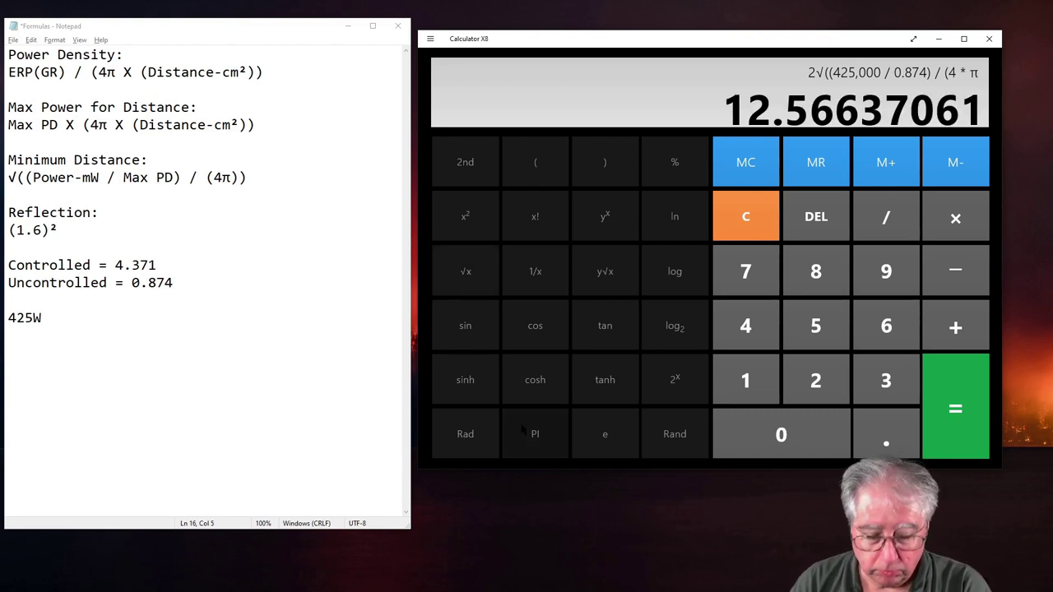
pyautogui.press(')')
pyautogui.press(')')
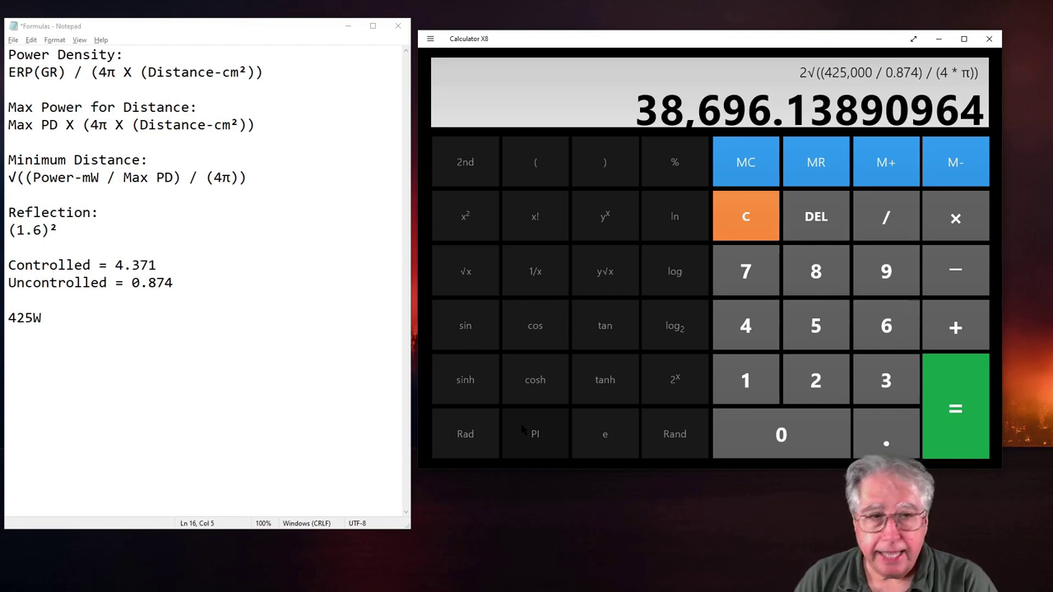
pyautogui.press('Return')
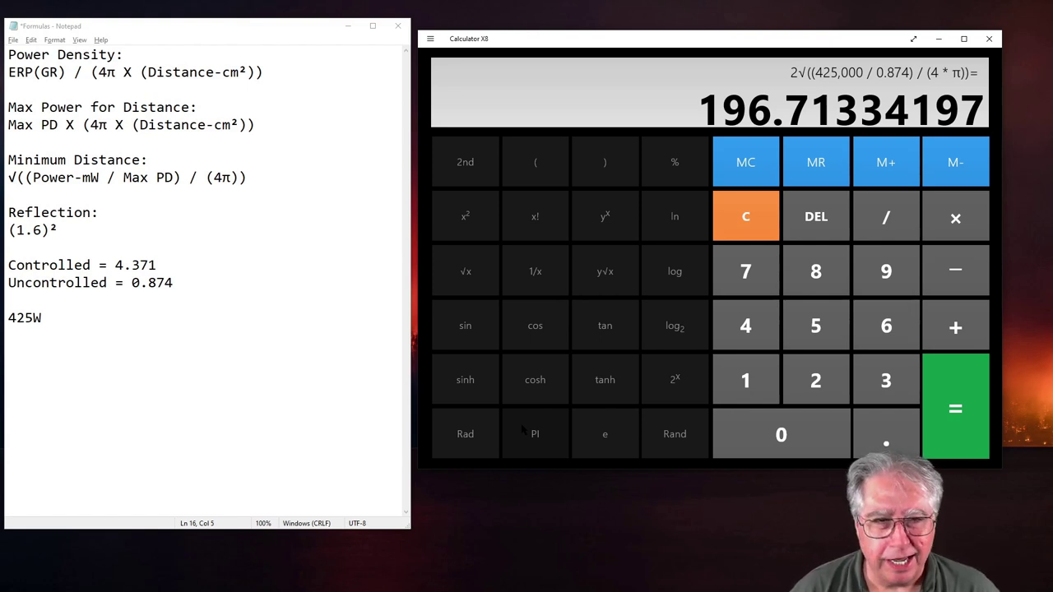
# Record the rounded minimum distance as 2M in the Formulas notes, one blank line below 425W.
pyautogui.click(69, 343)
pyautogui.press('Return')
pyautogui.press('Return')
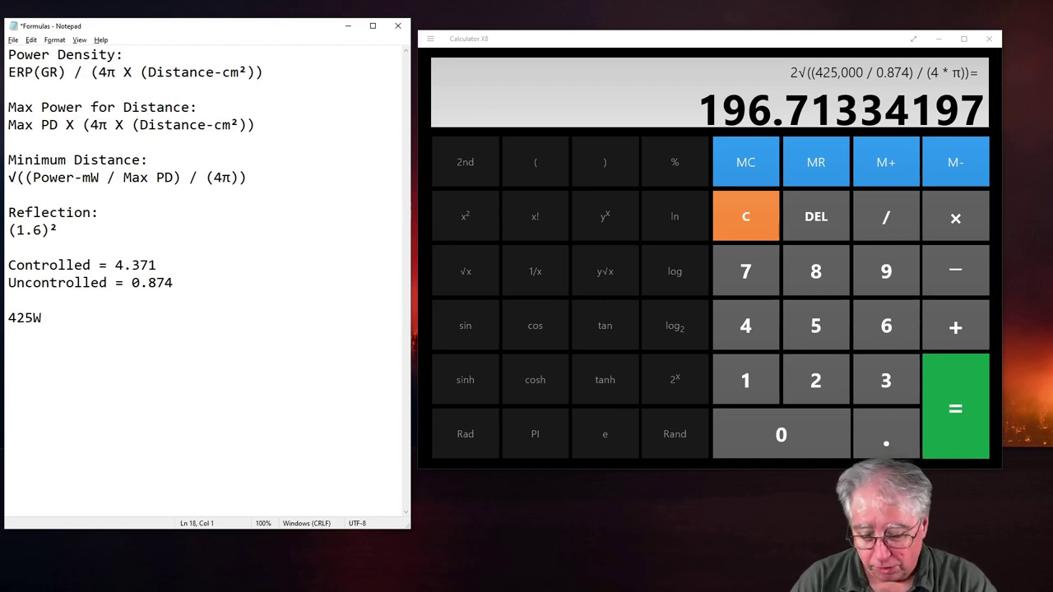
pyautogui.write('2M')
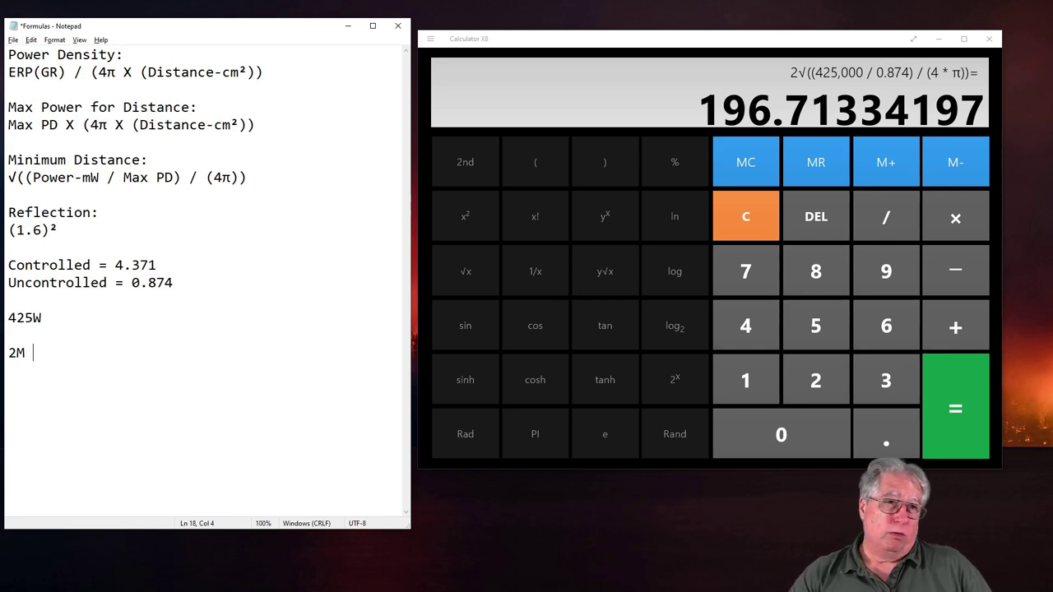
# Convert the 2-metre distance to feet in a fresh calculation of 2 * 3.28.
pyautogui.click(738, 237)
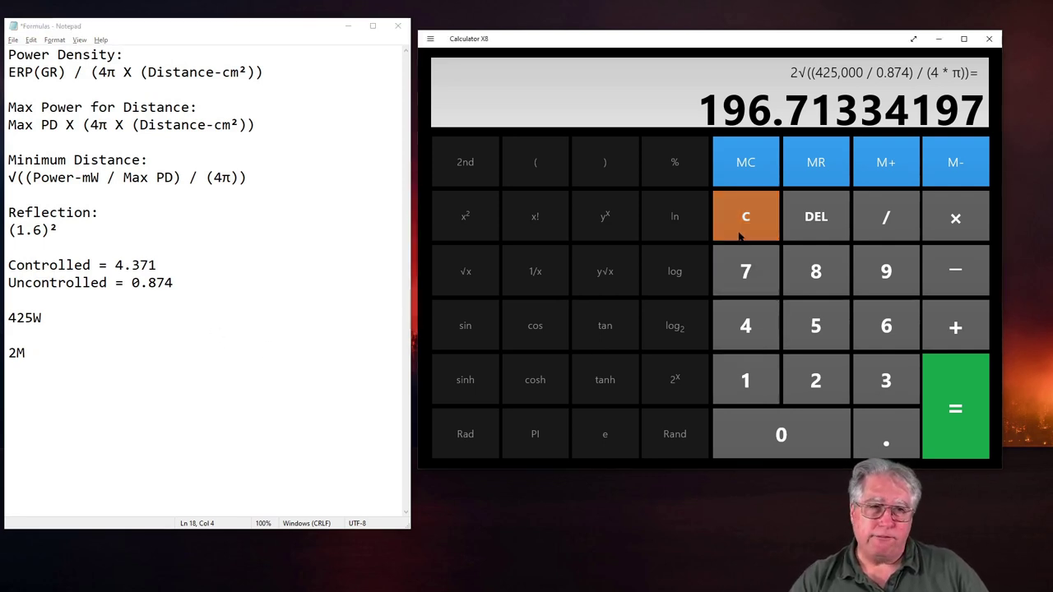
pyautogui.click(739, 230)
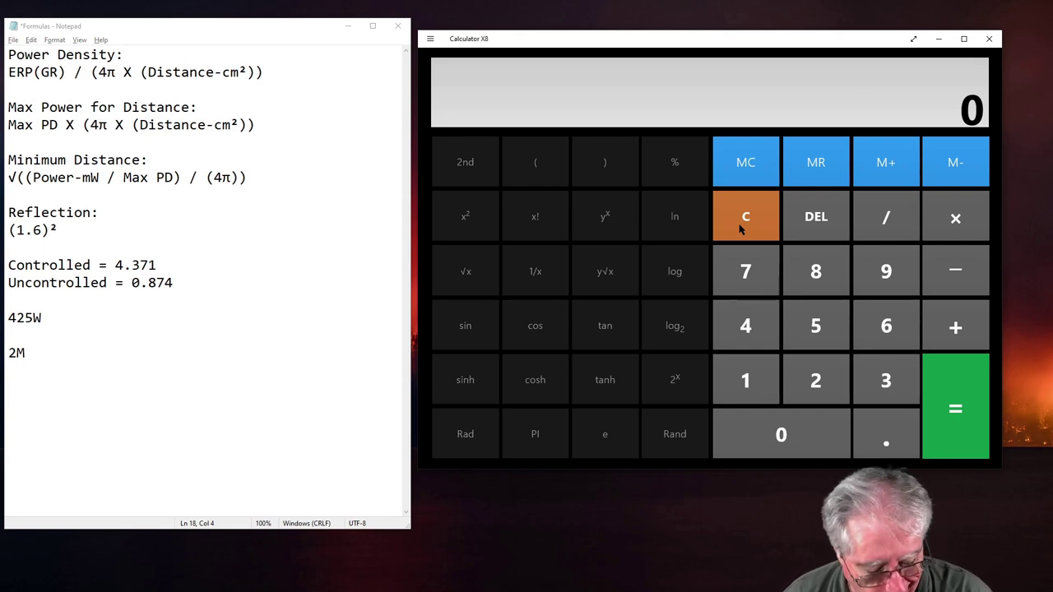
pyautogui.write('2')
pyautogui.press('*')
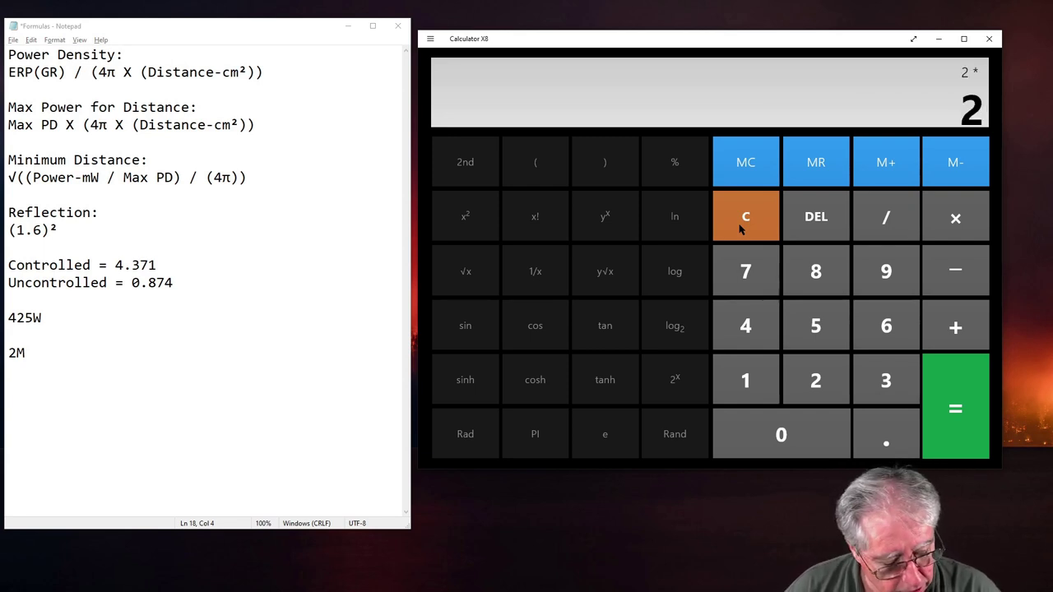
pyautogui.write('3.')
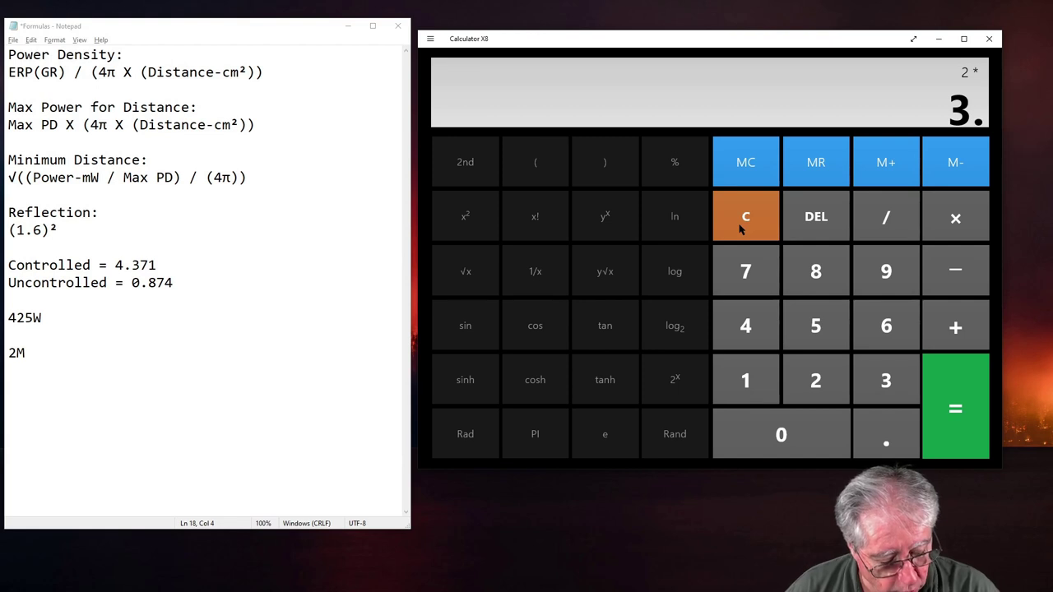
pyautogui.write('28')
pyautogui.press('Return')
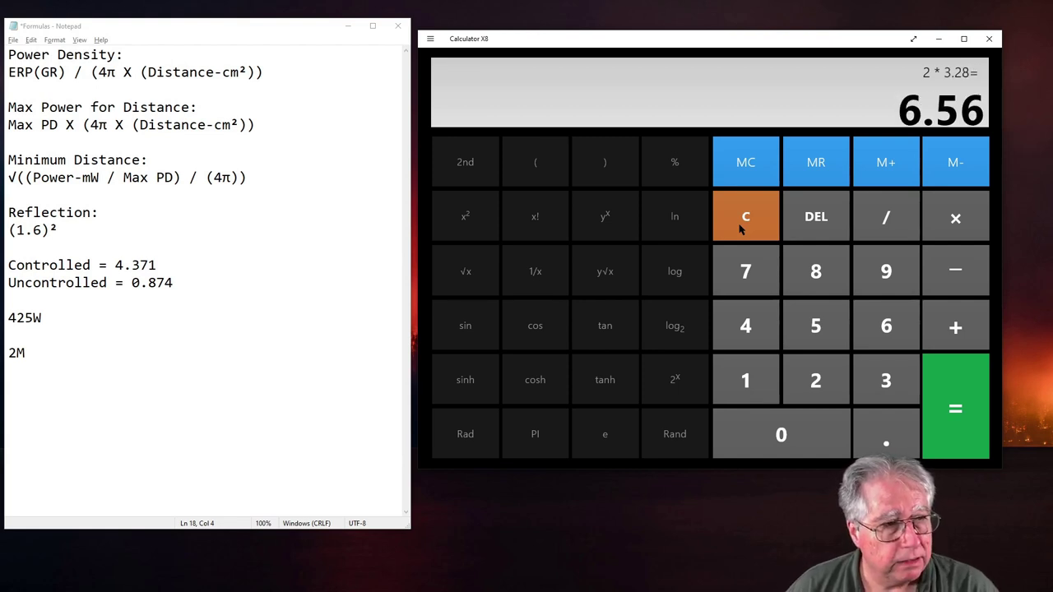